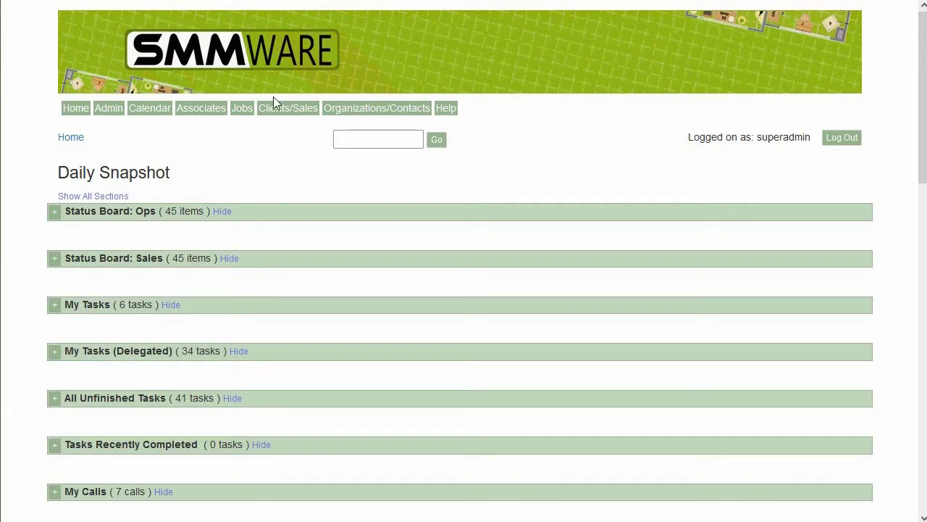
Look over the Daily Snapshot sections down to My Schedule, and open the full calendar
scroll(292, 129, down, 6)
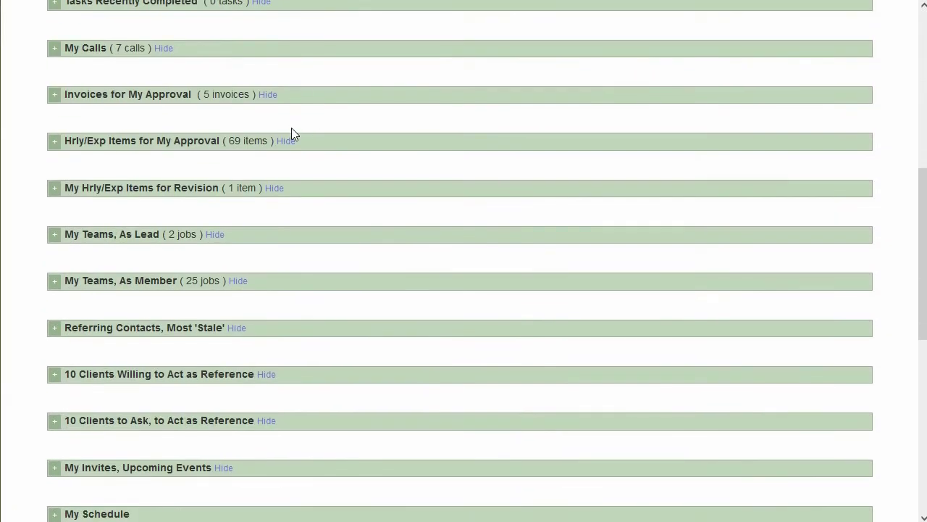
scroll(292, 132, down, 7)
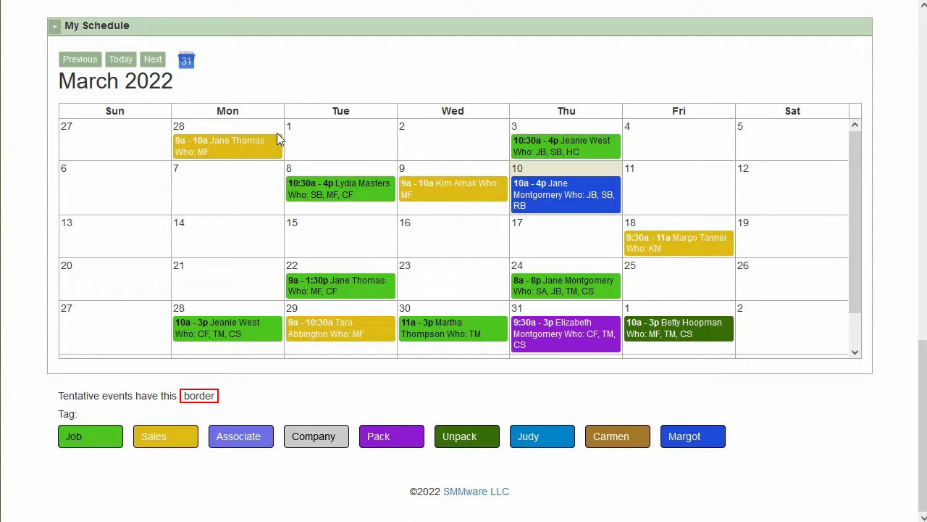
scroll(279, 133, up, 10)
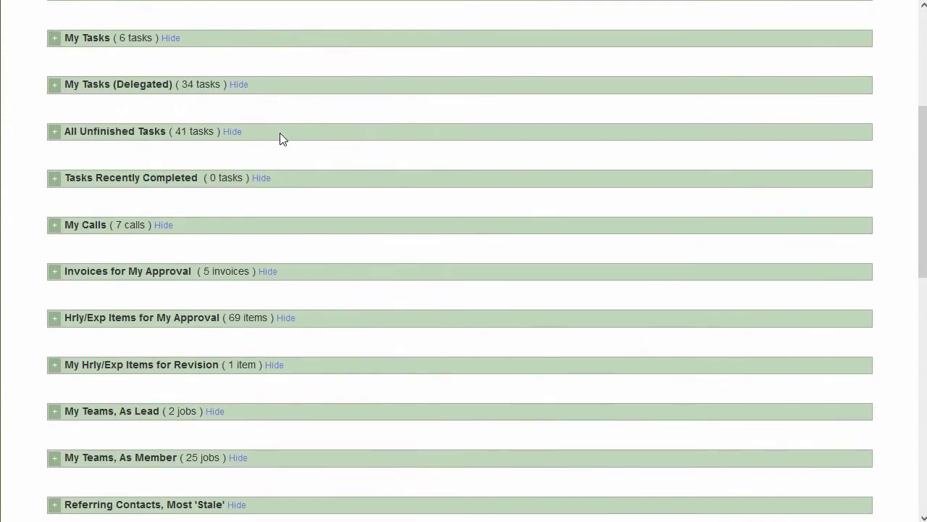
scroll(280, 133, up, 4)
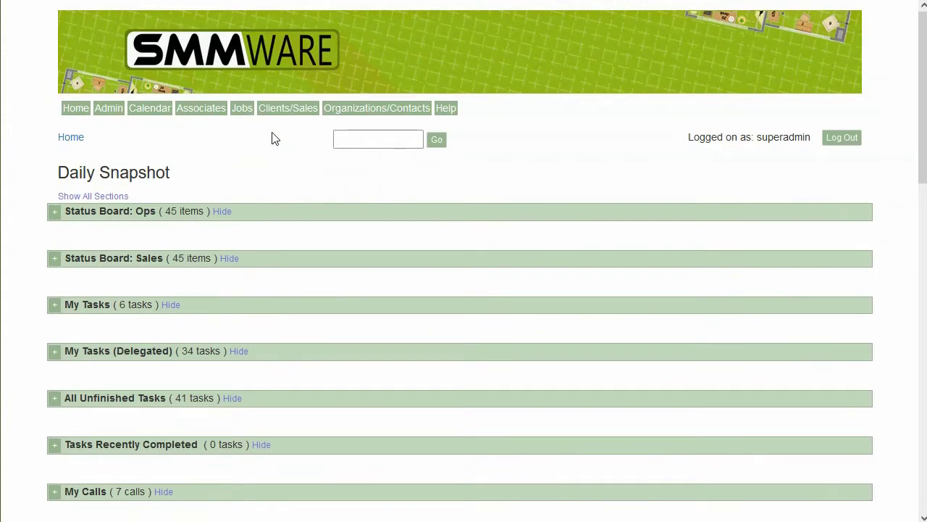
click(159, 112)
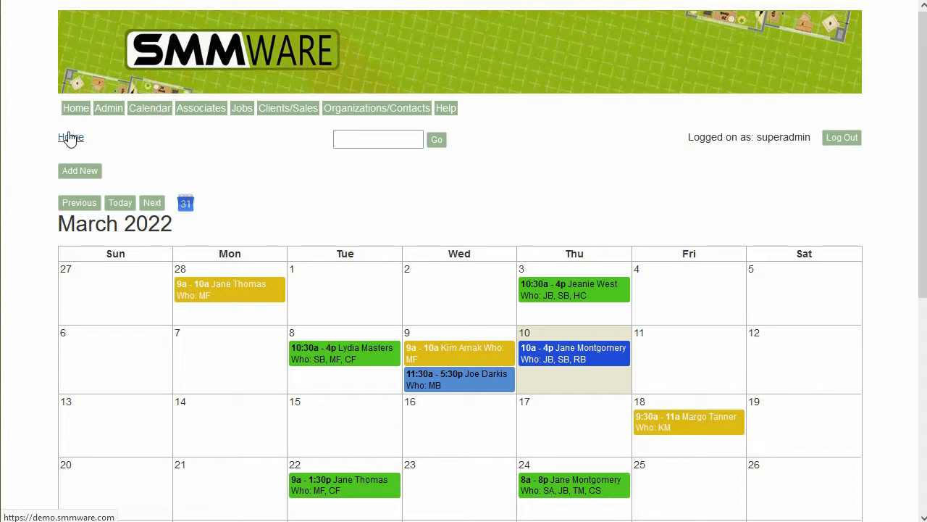
View the details of the job event on March 30 and open the map for its address
scroll(37, 132, down, 5)
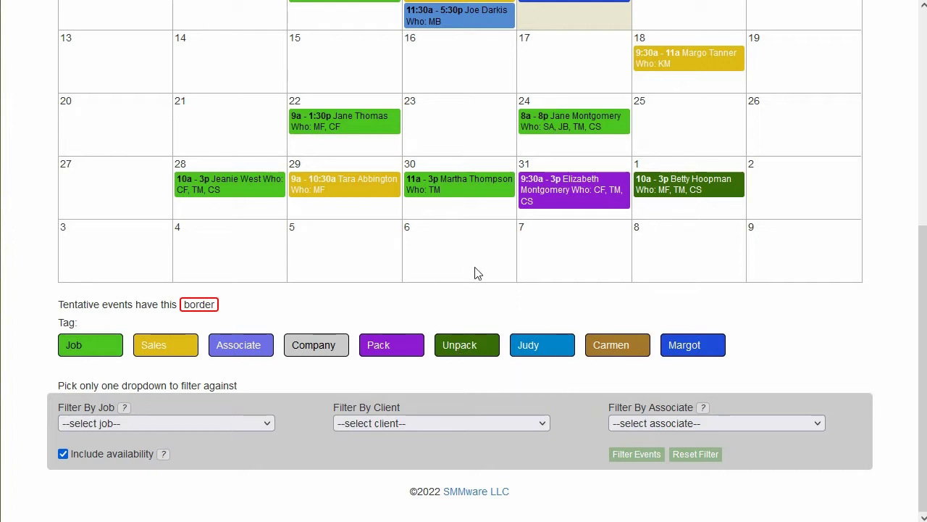
click(436, 184)
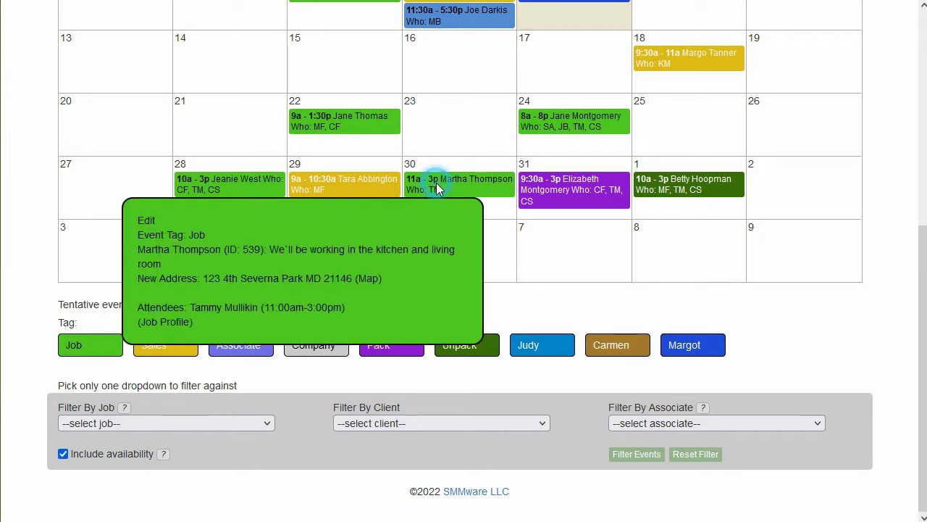
click(370, 279)
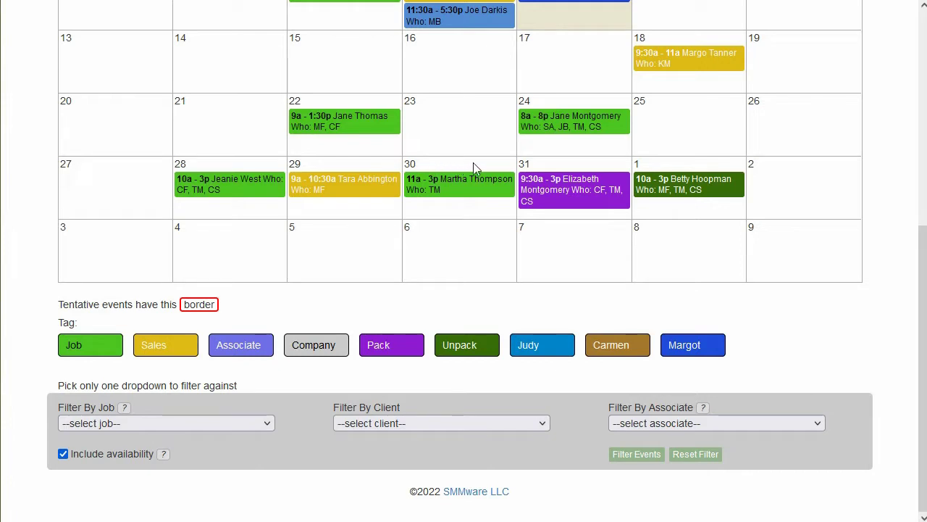
Create a new event on April 5, 2022 with the Job tag and assign it to the client's Downsize and Move Services job
click(360, 239)
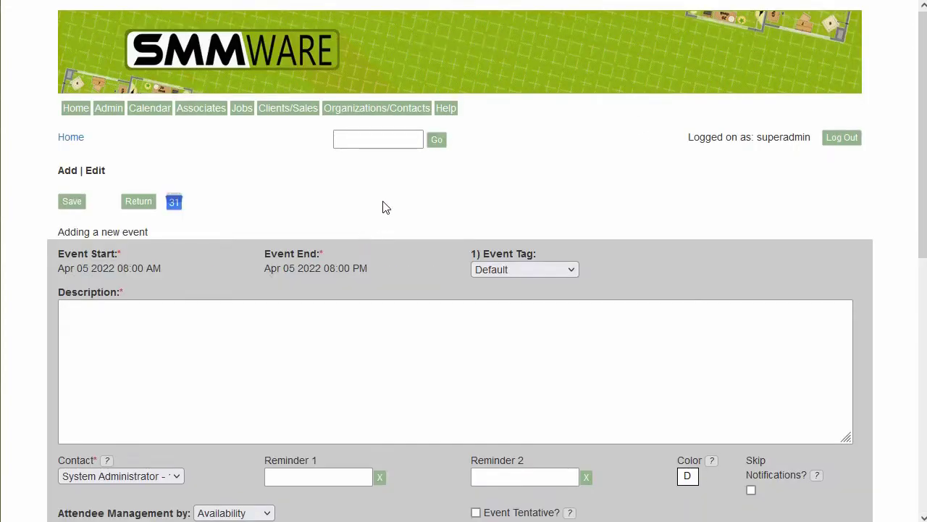
scroll(382, 205, down, 2)
click(507, 122)
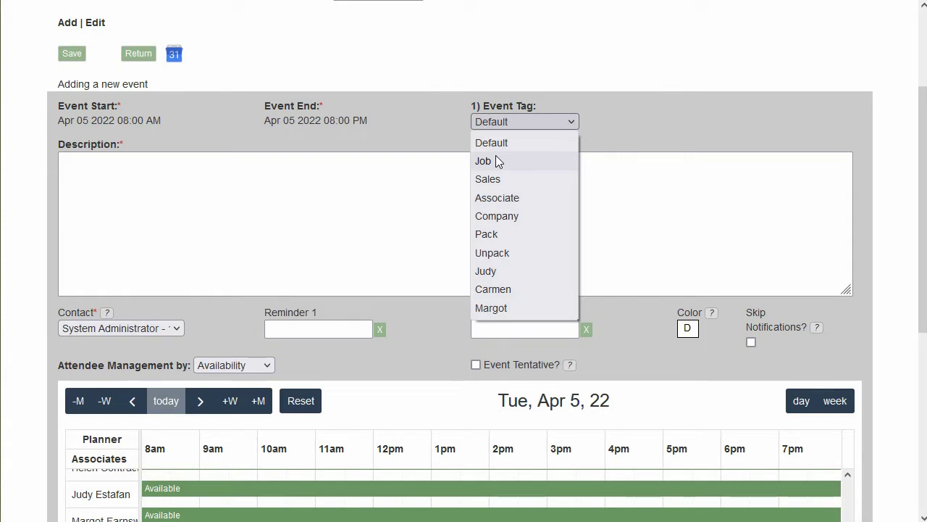
click(497, 161)
click(616, 122)
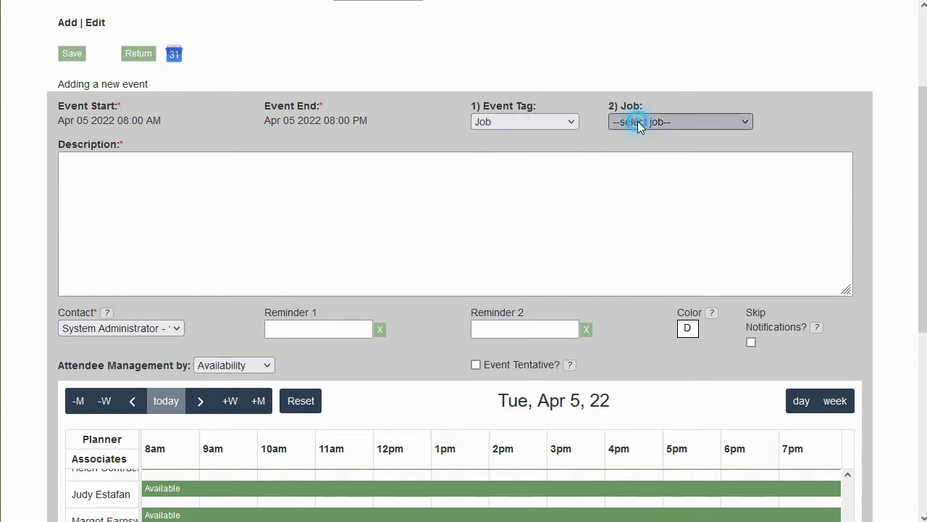
scroll(676, 233, down, 10)
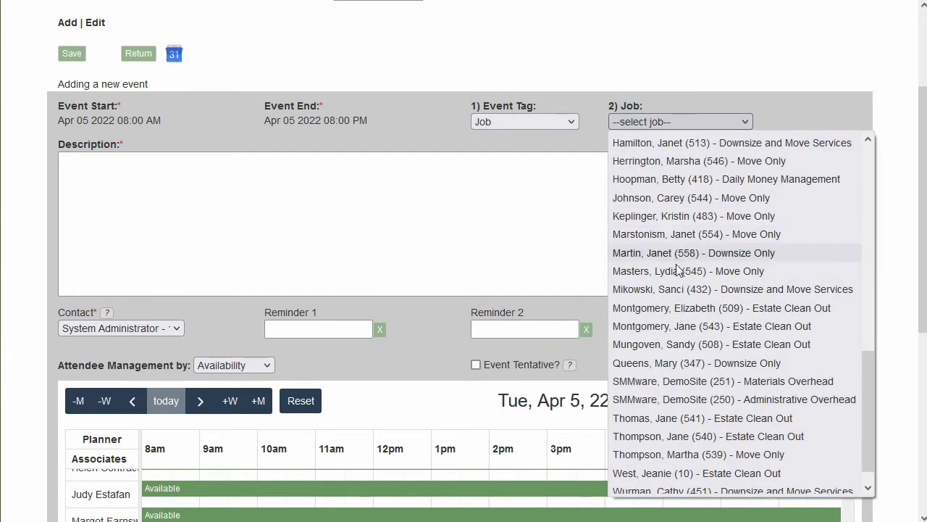
click(645, 289)
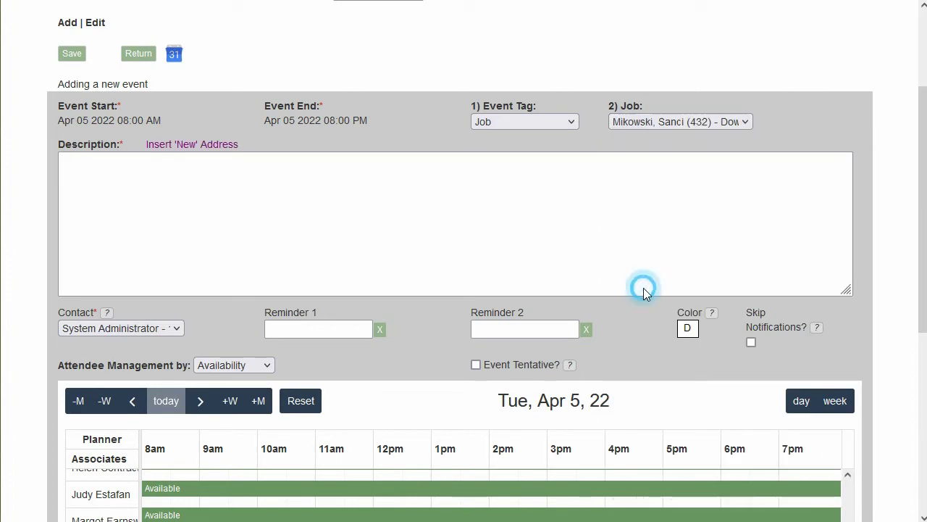
Enter the description "We'll be working in the basement storage area" and insert the client's new address on the following line
click(366, 199)
text(We'll be )
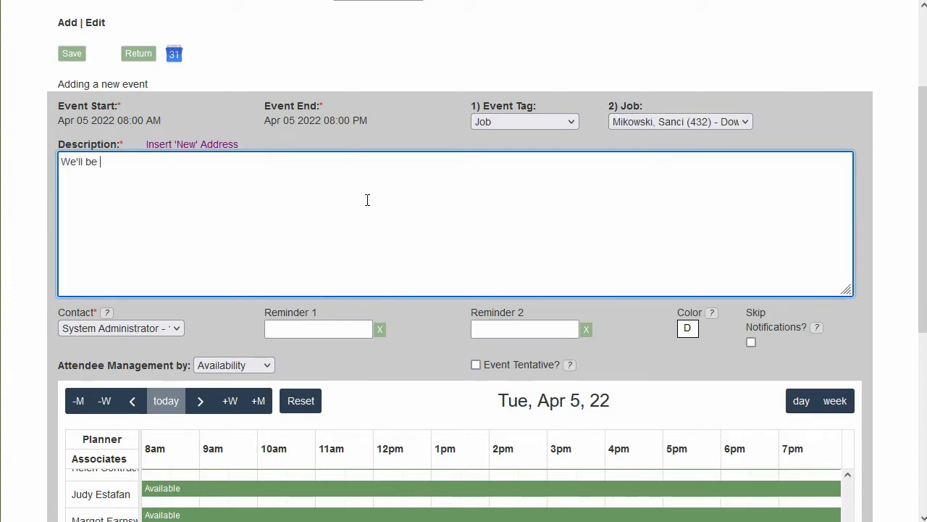
text(working in the basement storage area)
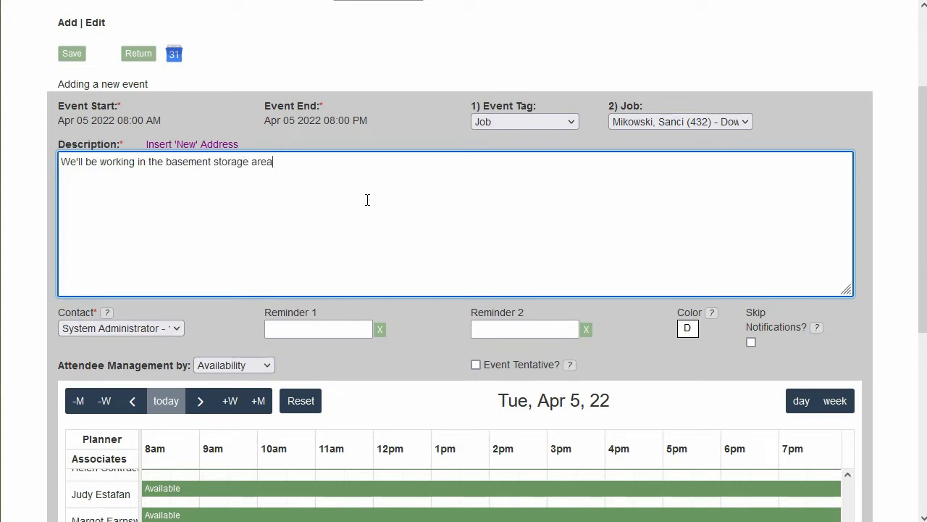
key(Return)
click(215, 150)
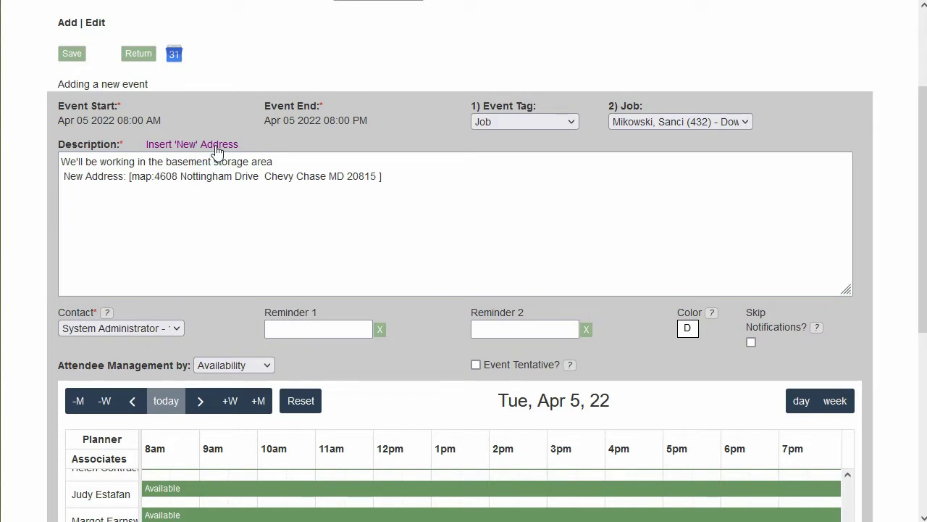
click(237, 189)
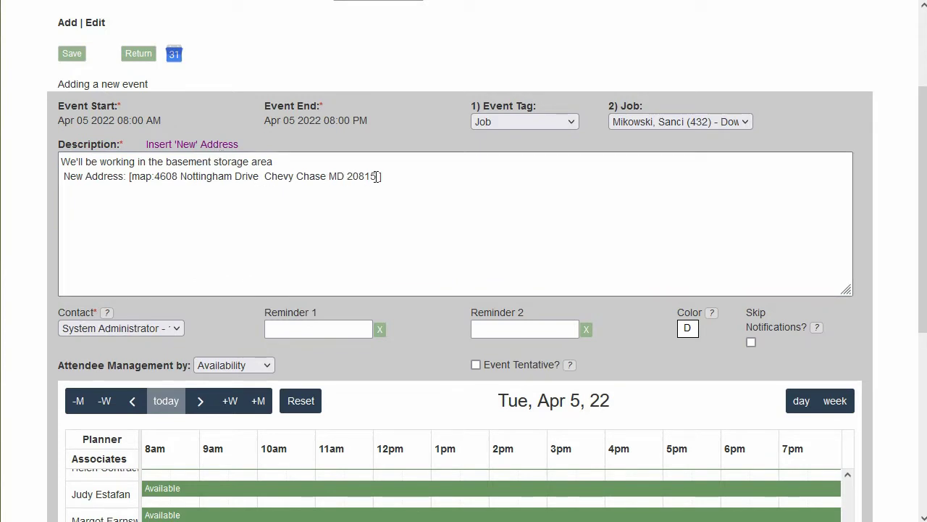
click(376, 176)
click(203, 310)
Choose another associate as the event contact and enable Skip Notifications, keeping the default color
click(167, 328)
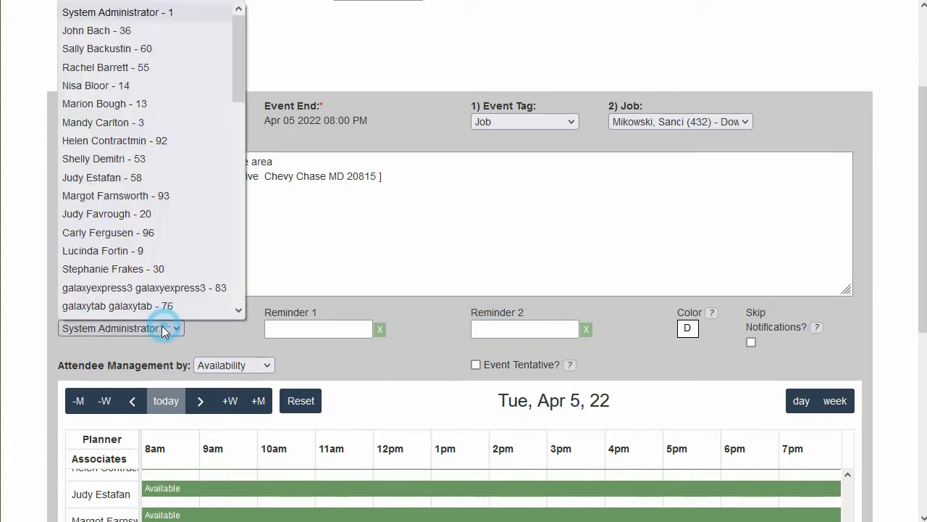
click(138, 216)
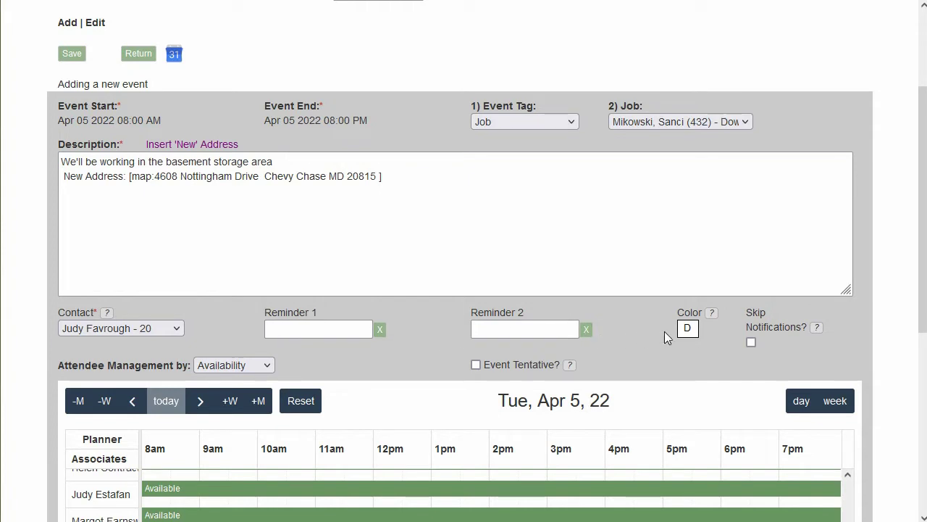
click(686, 332)
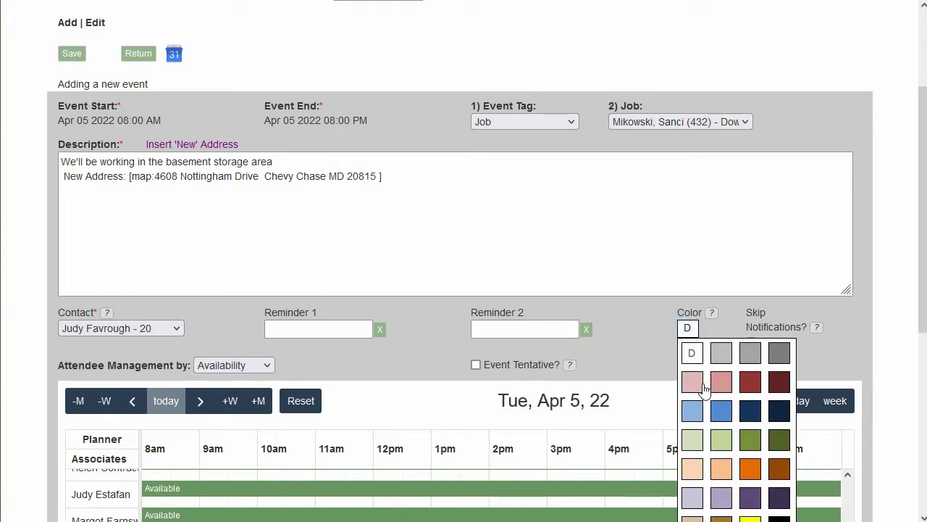
click(727, 317)
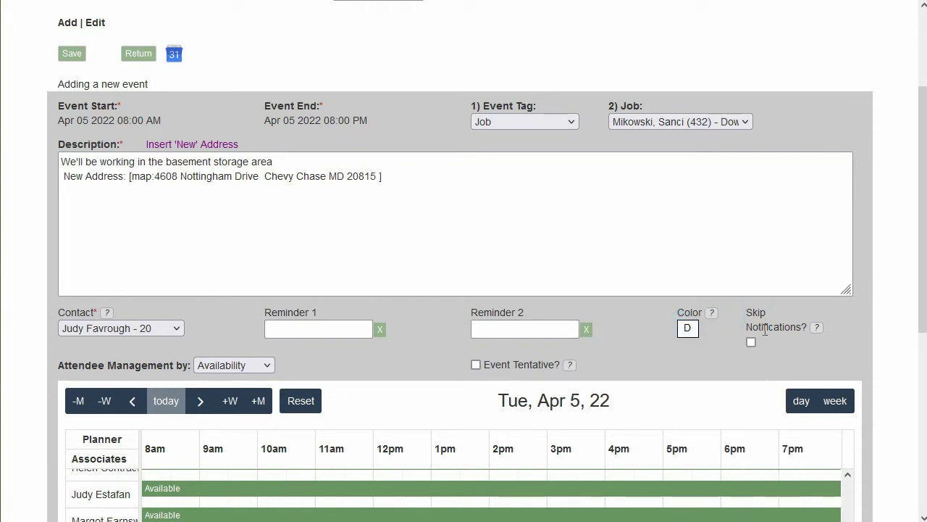
click(751, 342)
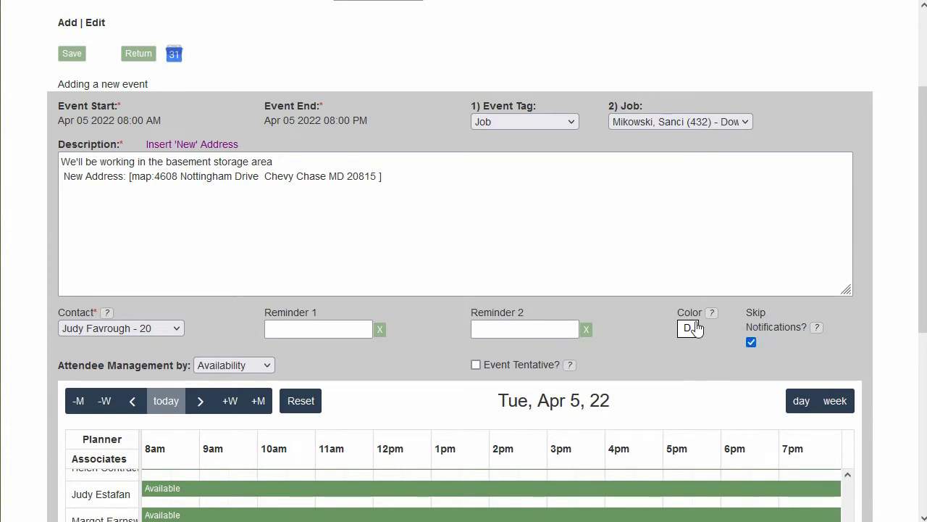
Set attendee management to Direct and mark three associates as attending
scroll(667, 301, down, 1)
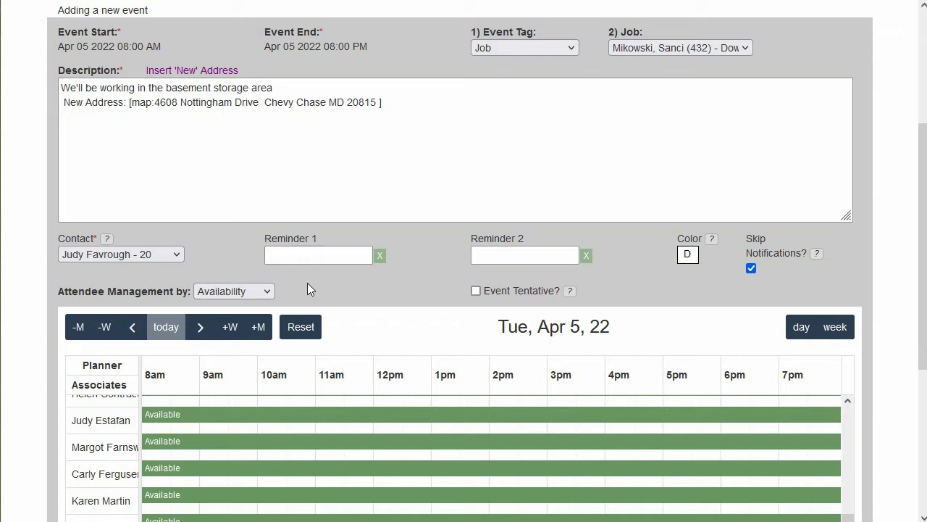
click(271, 290)
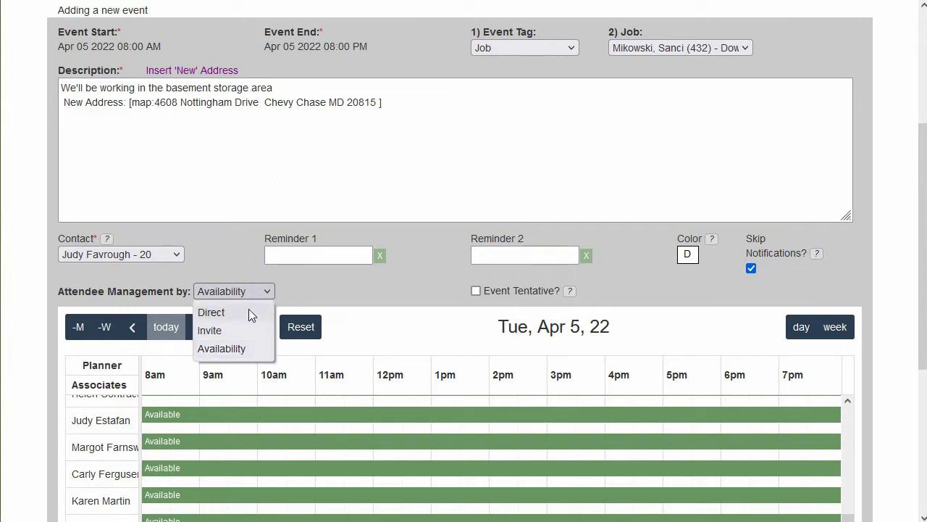
click(247, 311)
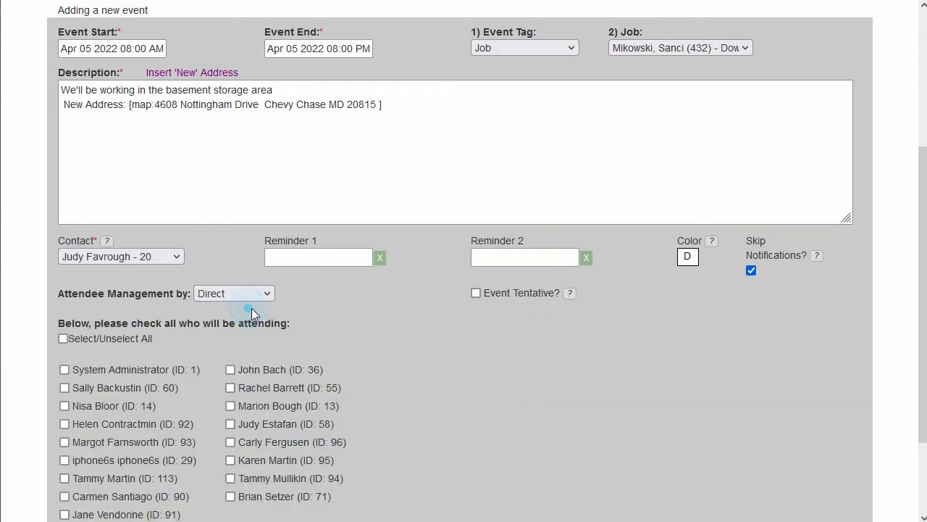
scroll(375, 313, down, 2)
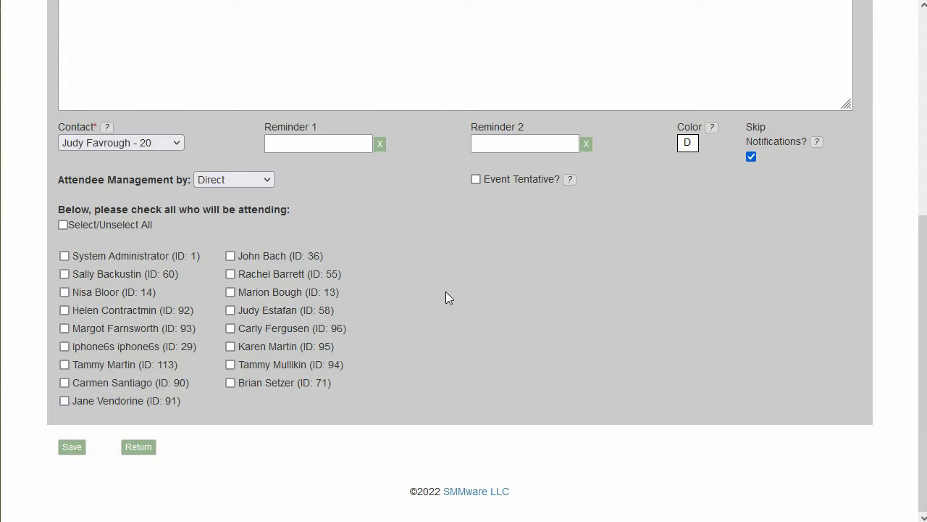
click(64, 328)
Set attendee management to Invite with a team size of 3
click(208, 181)
click(224, 214)
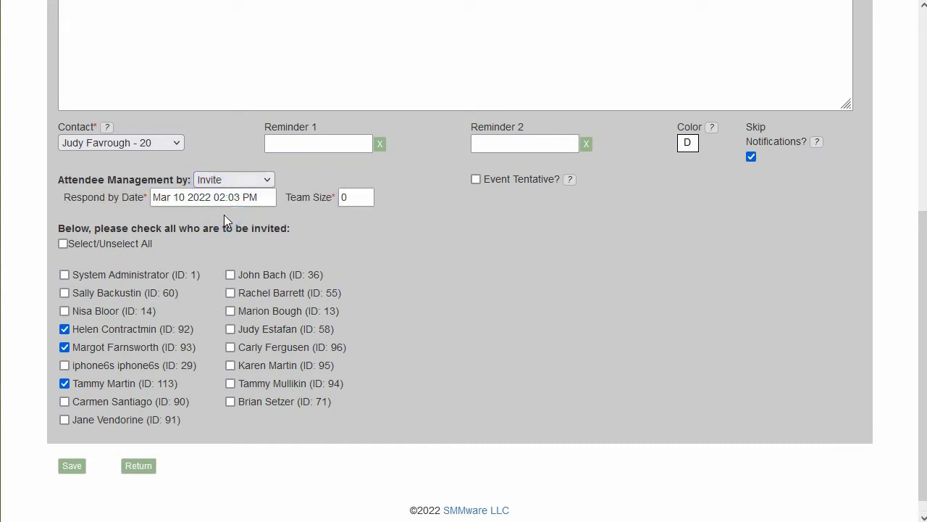
double_click(358, 197)
text(3)
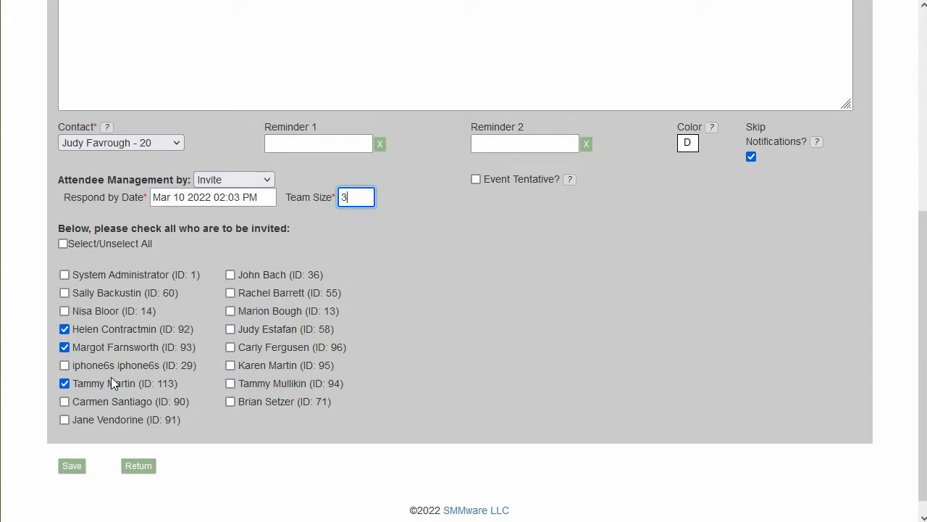
Clear the invite list after trying extra invitees and selecting everyone, and mark four associates to invite
click(66, 402)
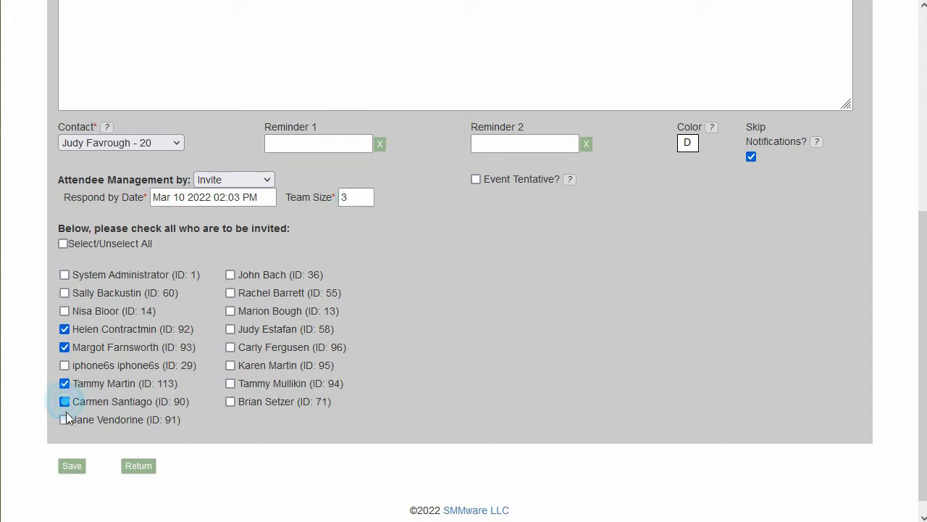
click(229, 295)
click(63, 244)
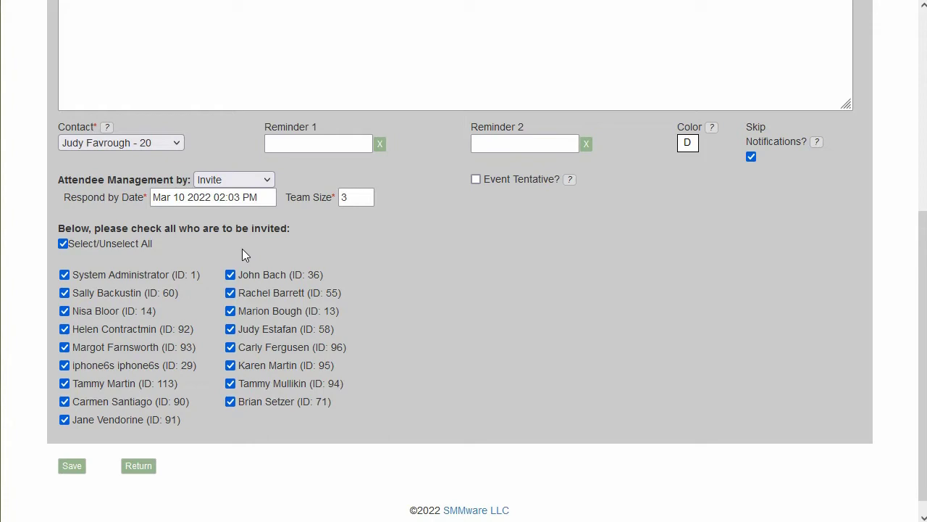
click(64, 244)
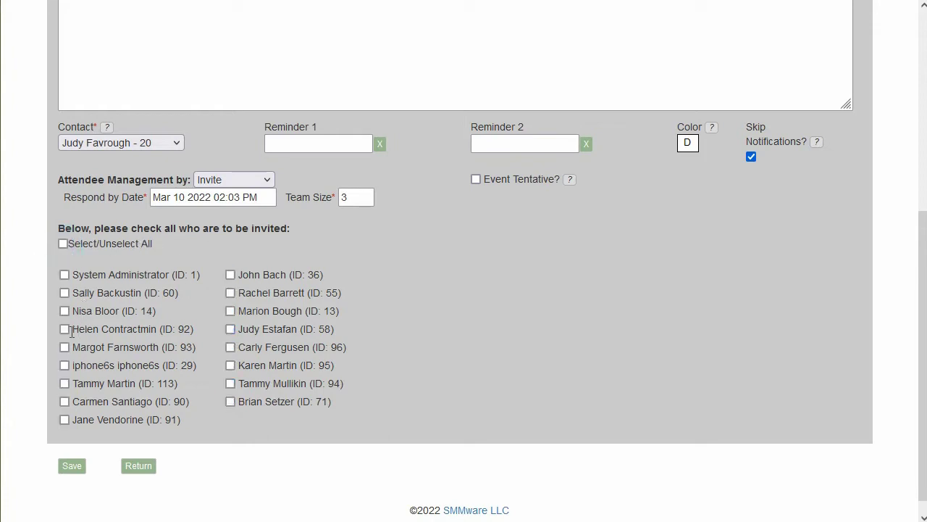
click(64, 419)
click(232, 293)
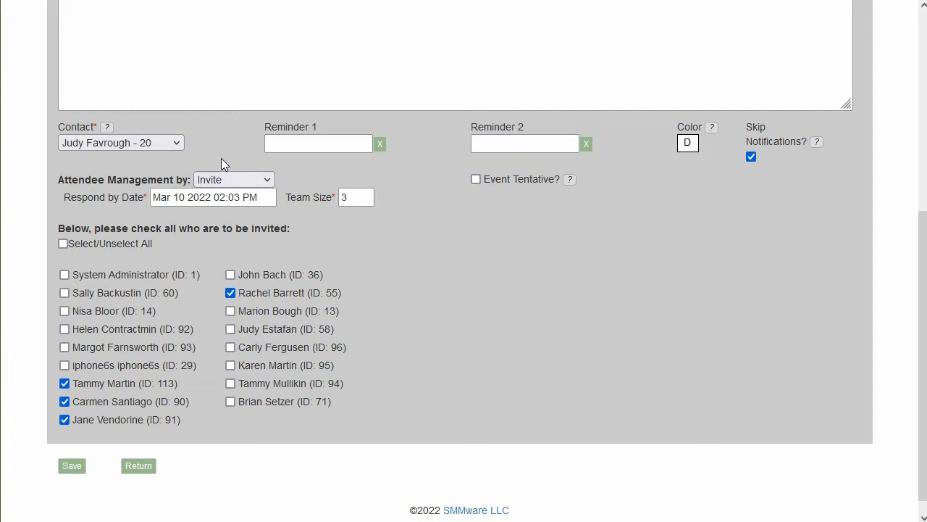
Open the home page in a new tab and find the My Invites, Upcoming Events section
scroll(221, 158, up, 5)
right_click(87, 116)
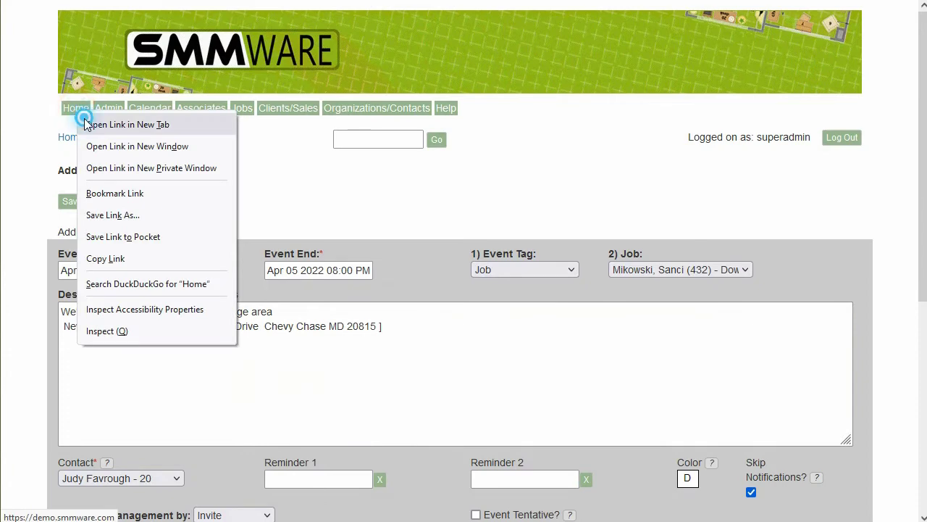
click(85, 123)
key(ctrl+Tab)
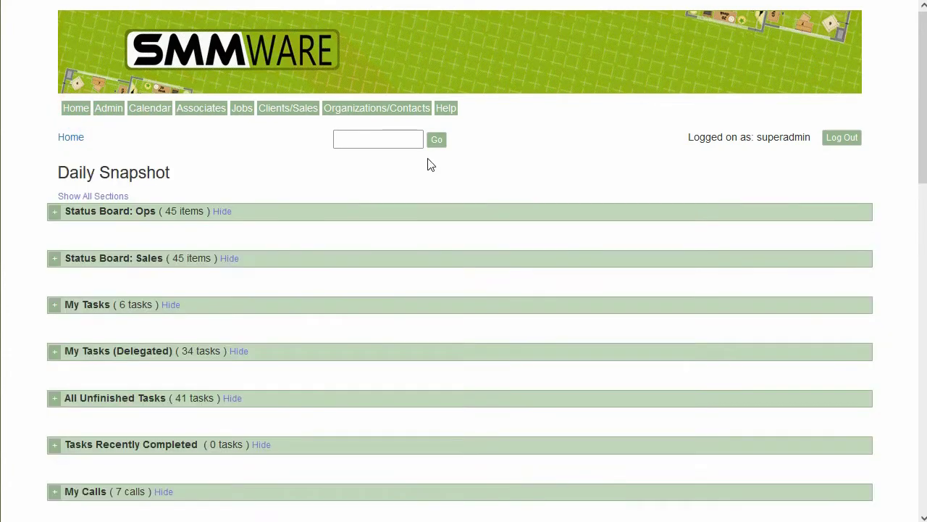
scroll(408, 186, down, 10)
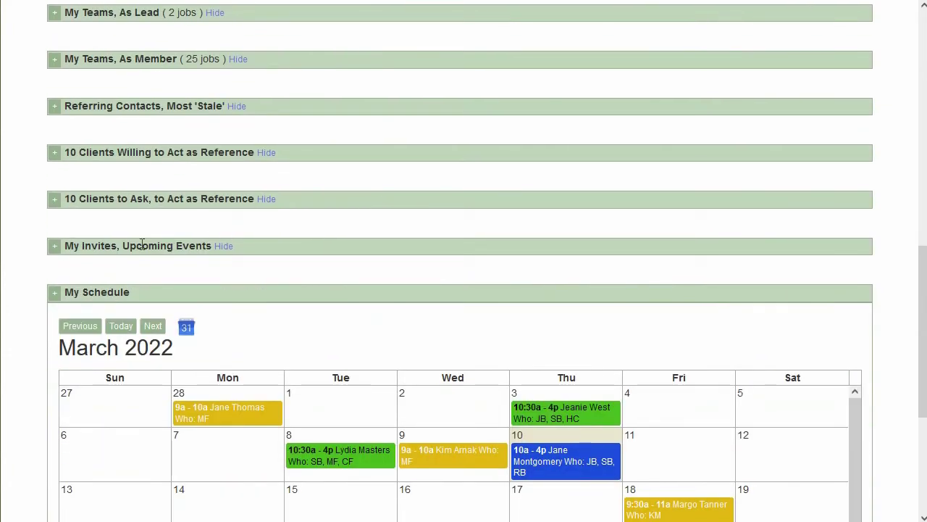
Expand the My Invites, Upcoming Events section on the home page, and set the new event's attendee management to Availability
click(55, 247)
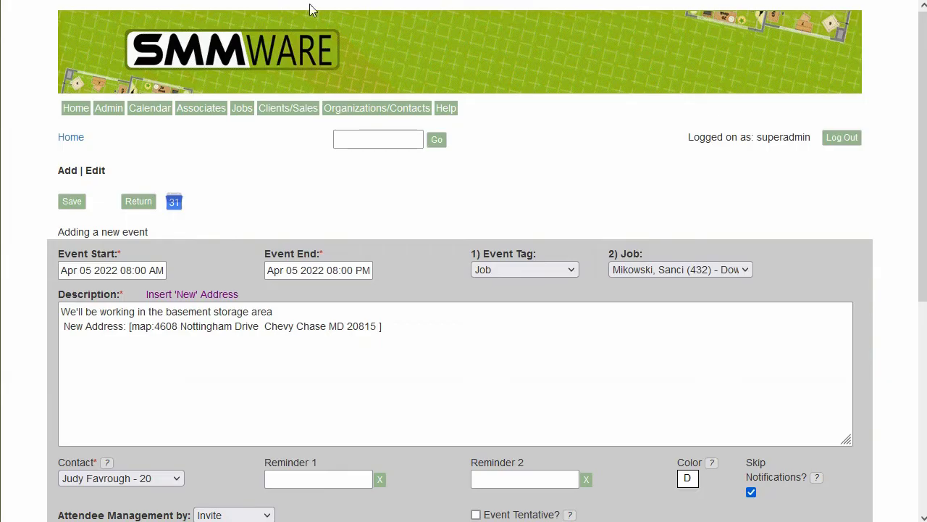
scroll(307, 191, down, 3)
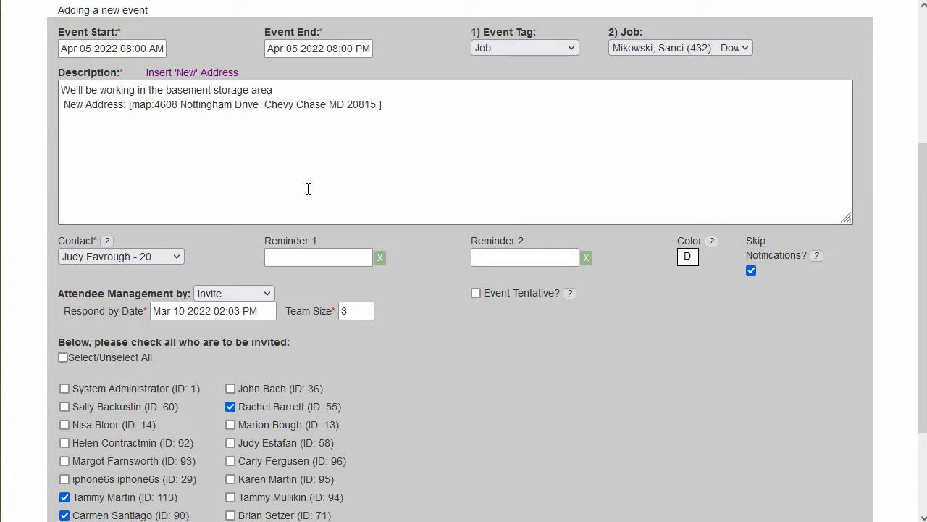
scroll(307, 189, down, 2)
click(262, 160)
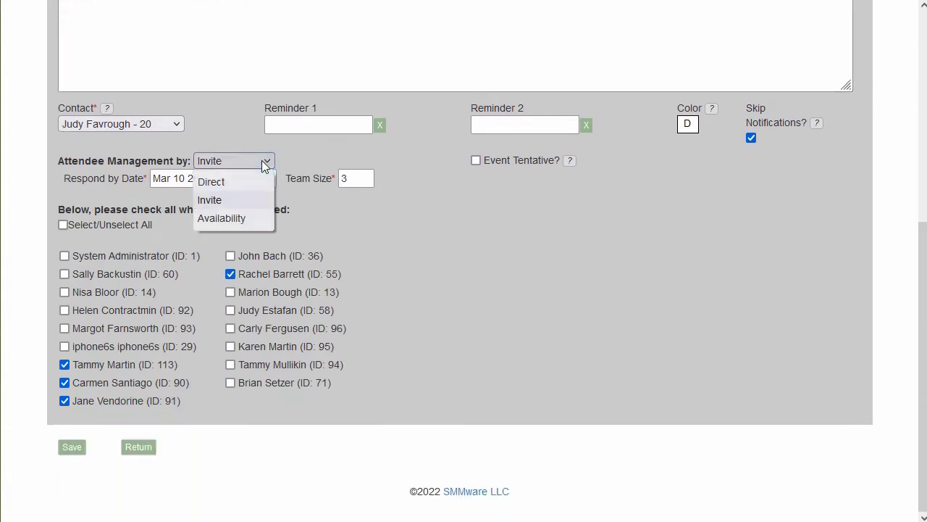
click(236, 217)
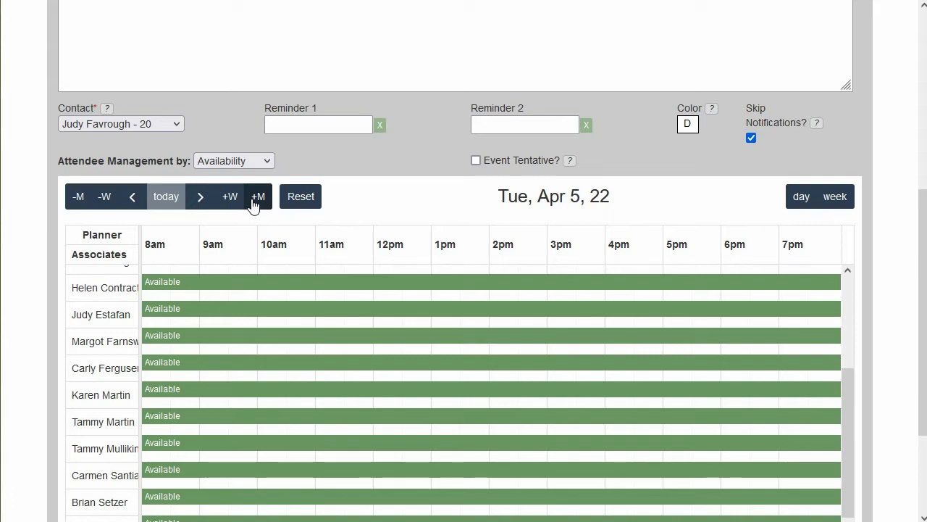
Open the My Unavailability calendar from the associates area and show the schedule of the fourth associate in the list
key(alt+Left)
scroll(246, 96, up, 9)
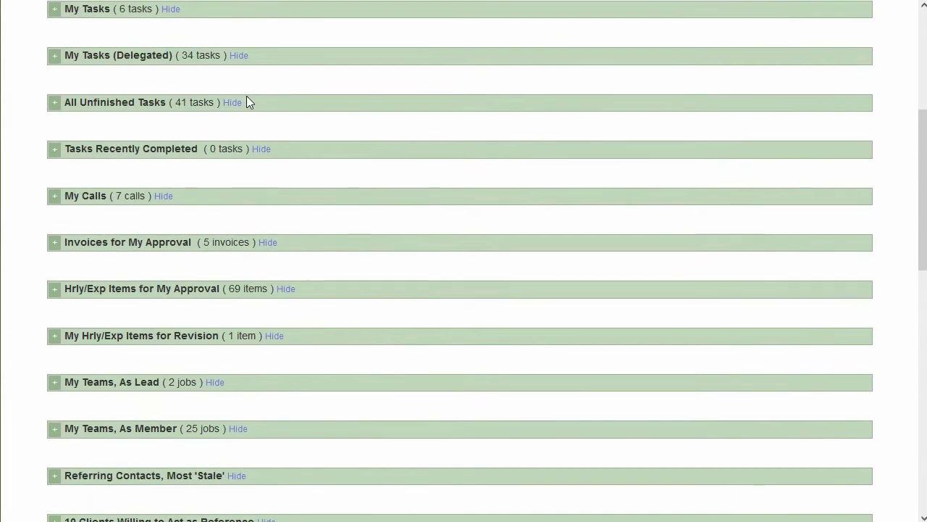
mouse_move(219, 110)
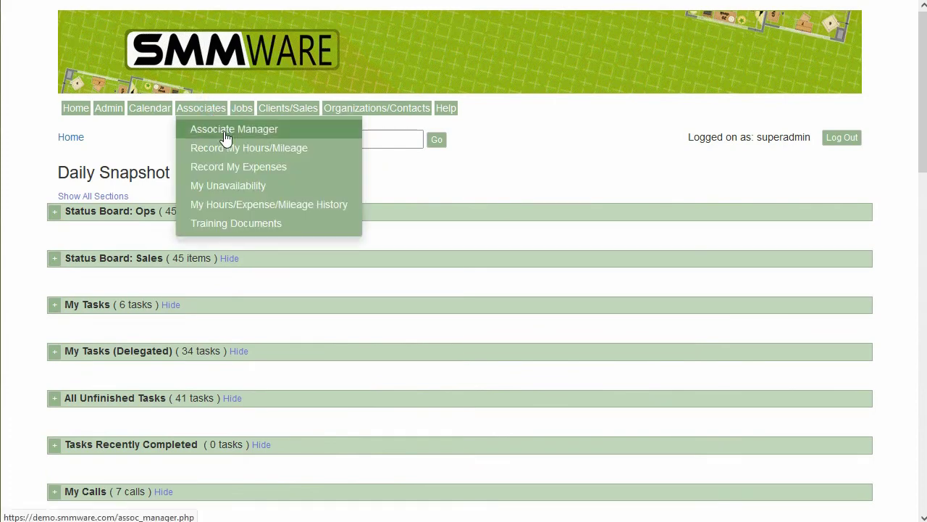
click(237, 191)
click(192, 192)
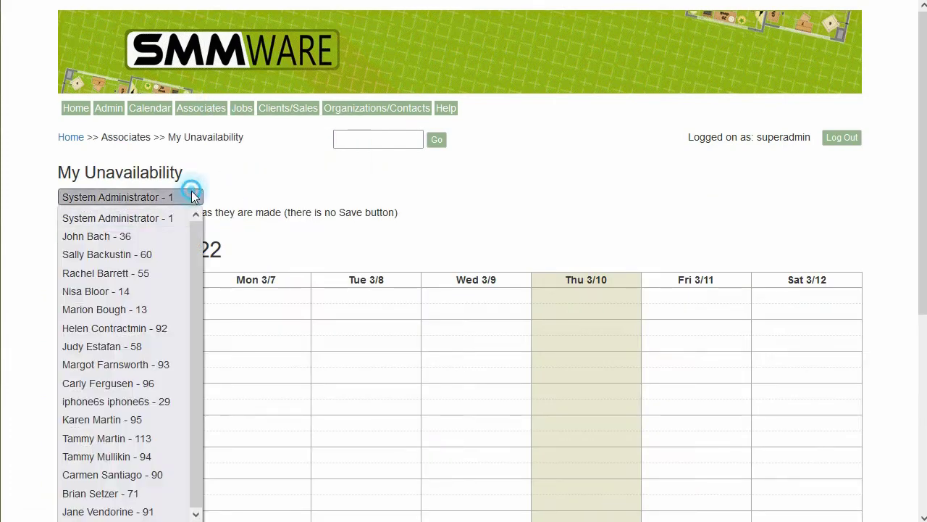
click(146, 272)
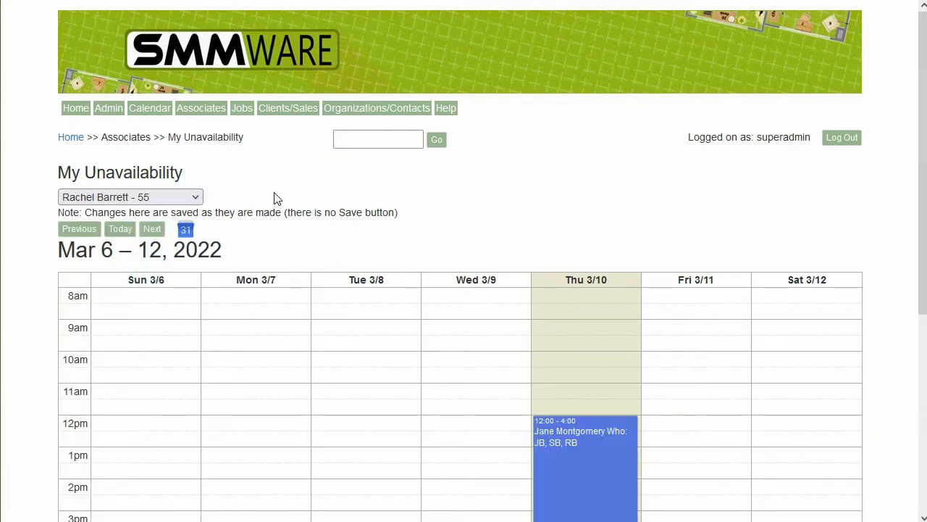
Try out an unavailable block on Mon 3/7 from 8:00 to 5:00, shift it to Tue 3/8 ending at 12:30, and remove it
scroll(273, 197, down, 3)
drag(252, 81, 271, 350)
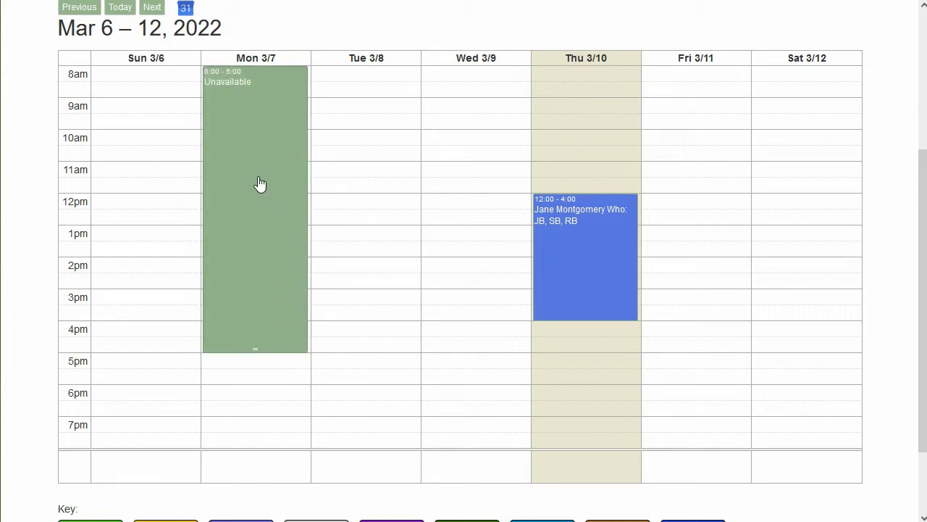
drag(260, 184, 339, 183)
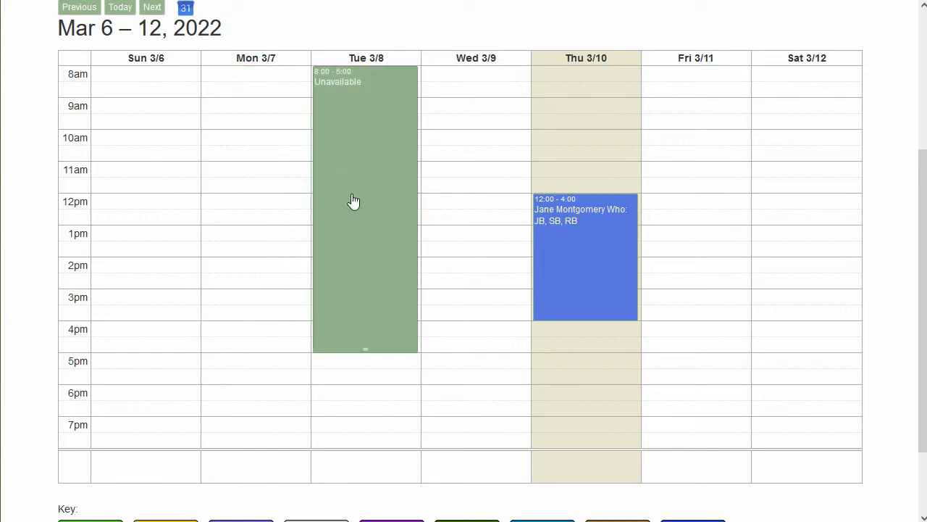
drag(362, 350, 370, 209)
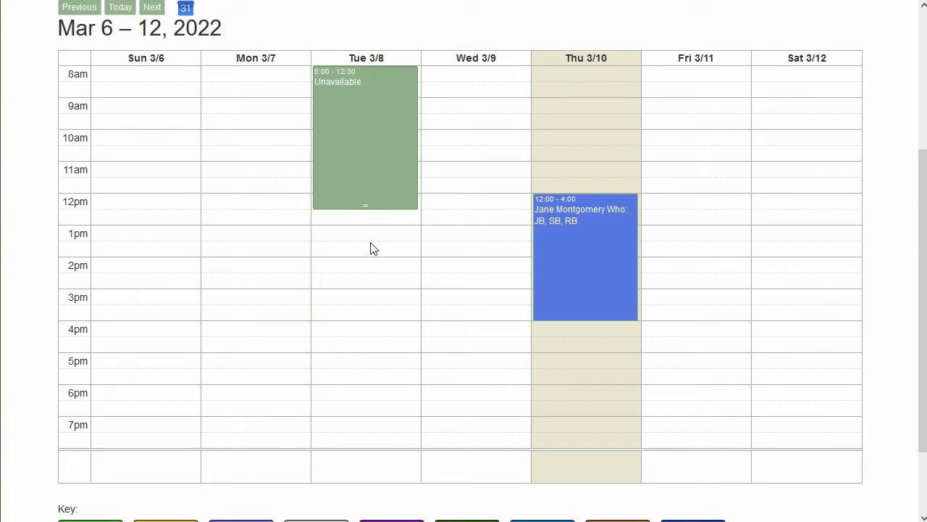
click(368, 126)
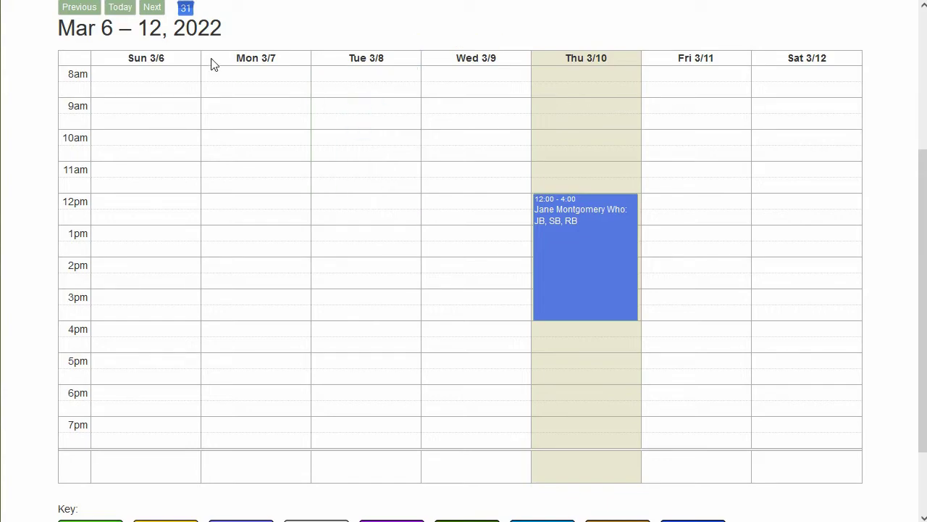
Mark the associate unavailable from 8:00 to 8:00 each day from Mon 3/14 through Fri 3/18, 2022
scroll(182, 71, up, 1)
click(151, 83)
scroll(282, 195, down, 3)
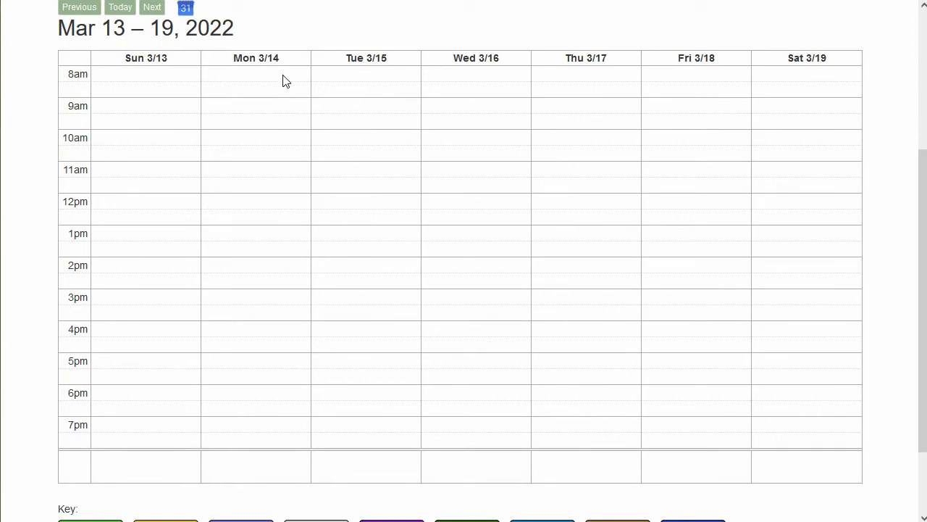
drag(283, 82, 669, 443)
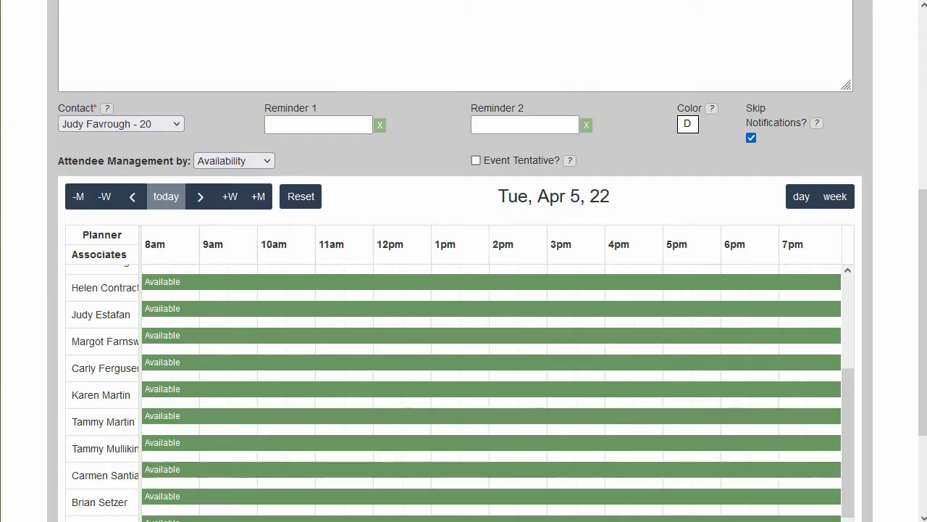
Add shifts from 8am to 3pm for three available associates on the event's Apr 5 availability planner
scroll(403, 177, down, 1)
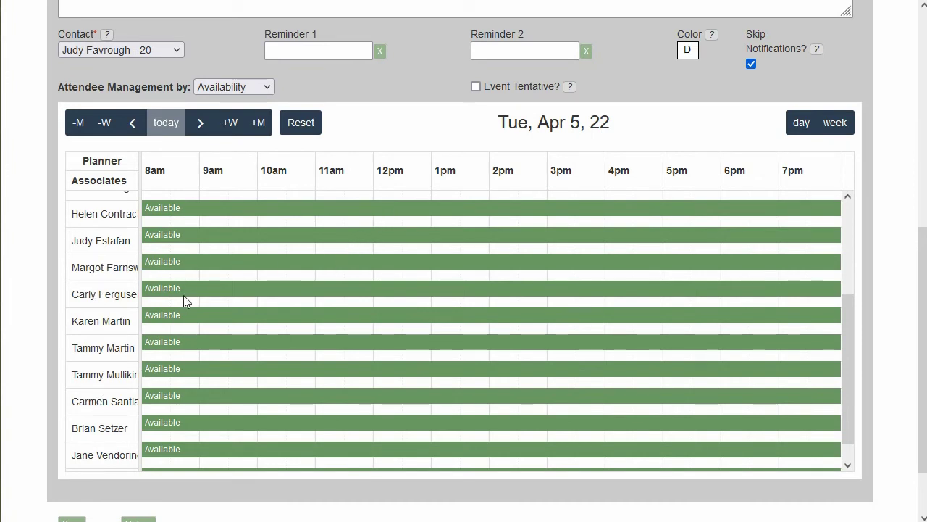
click(251, 265)
click(246, 325)
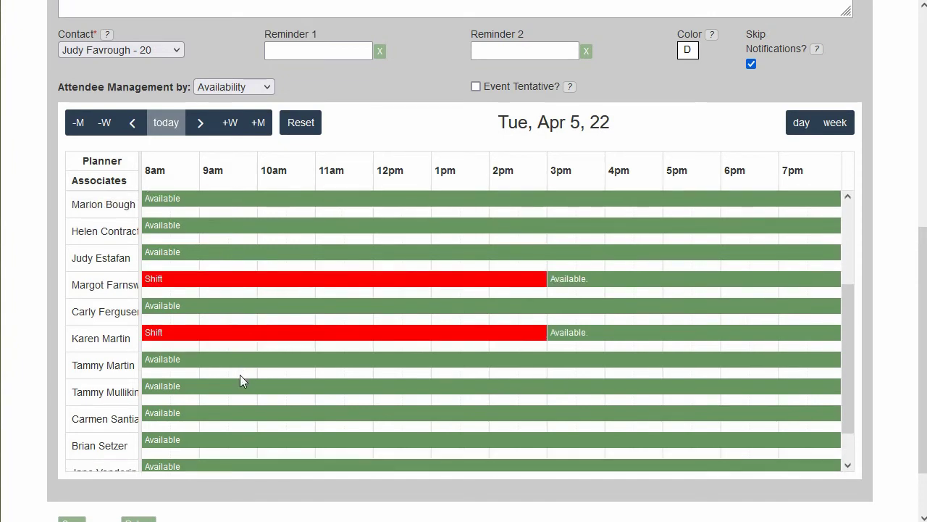
click(239, 383)
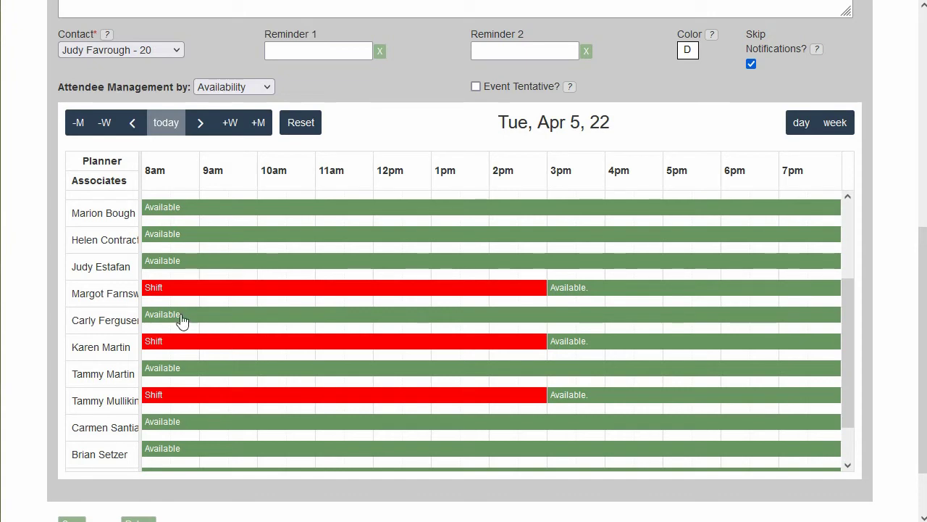
Change the three shifts' start times to 10:30am, 11am and 10am in row order, and save the event
drag(144, 291, 297, 300)
drag(142, 348, 325, 365)
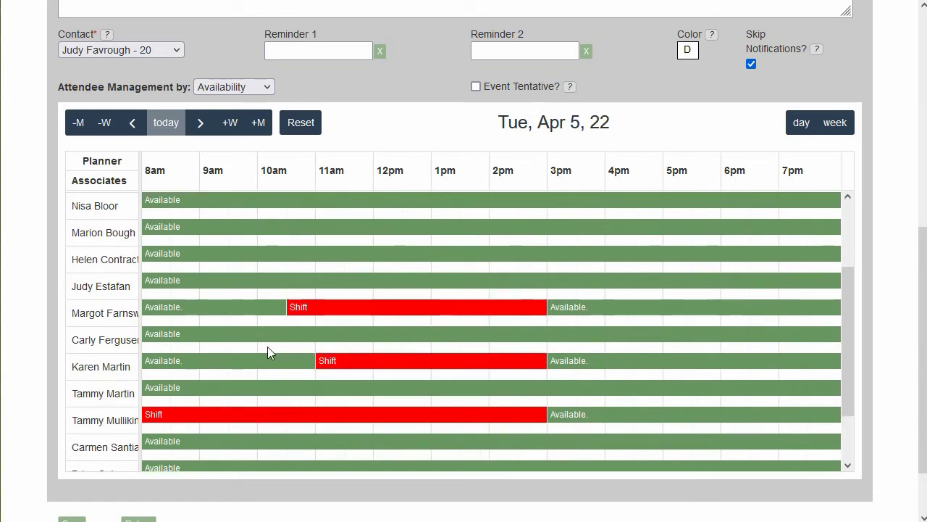
scroll(254, 348, down, 1)
drag(143, 342, 262, 348)
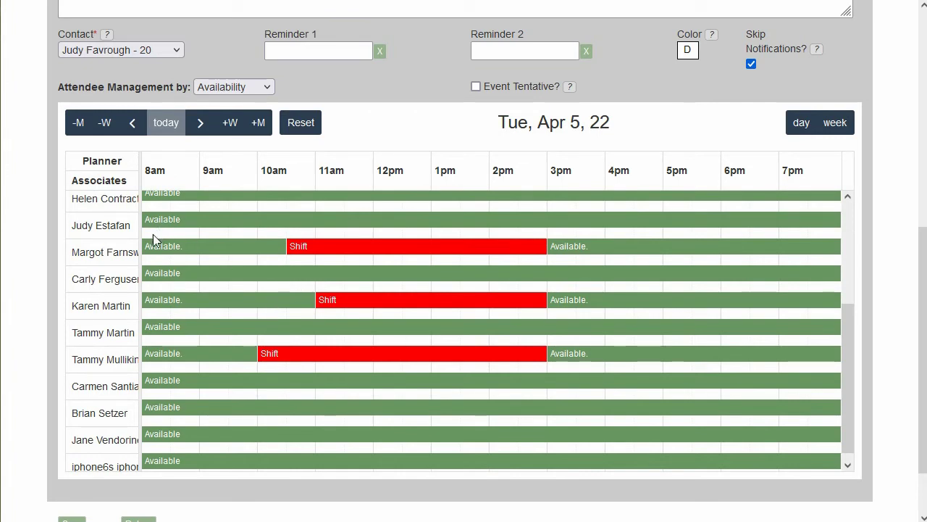
scroll(124, 269, down, 1)
scroll(94, 423, down, 1)
click(72, 443)
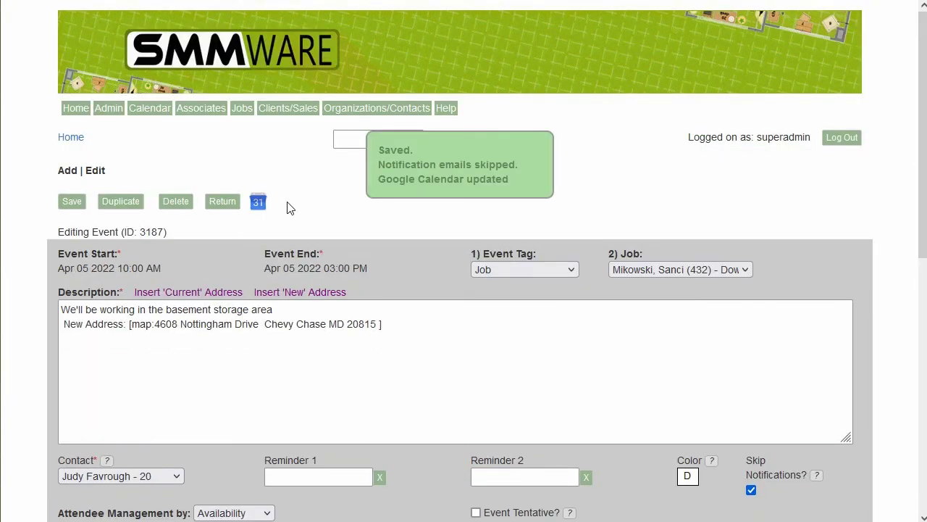
Release the associates assigned from 10:30am and 11am, clear the released 11am shift back to available, and save the event
scroll(290, 206, down, 6)
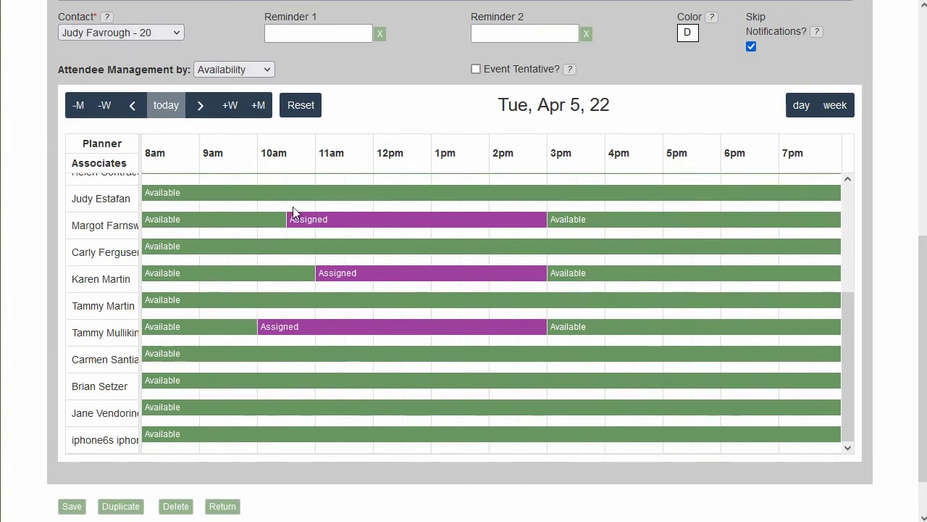
click(339, 224)
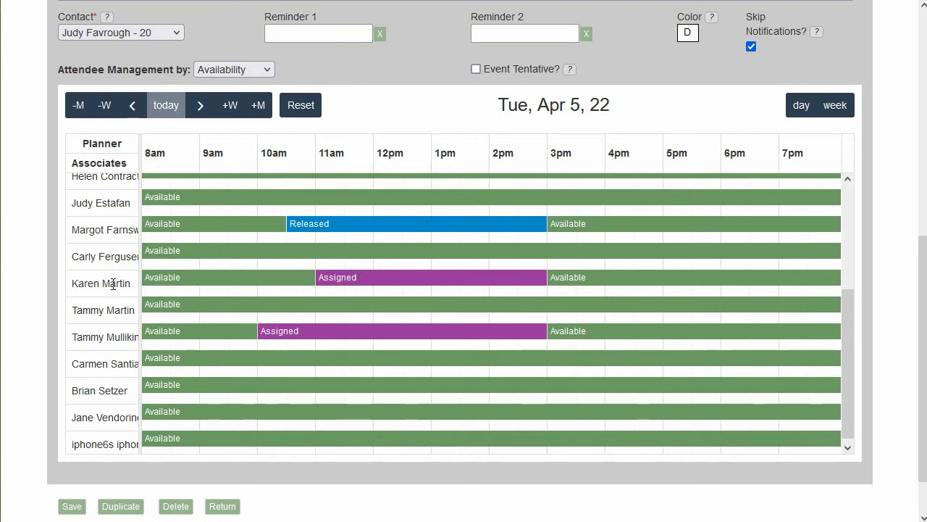
click(340, 284)
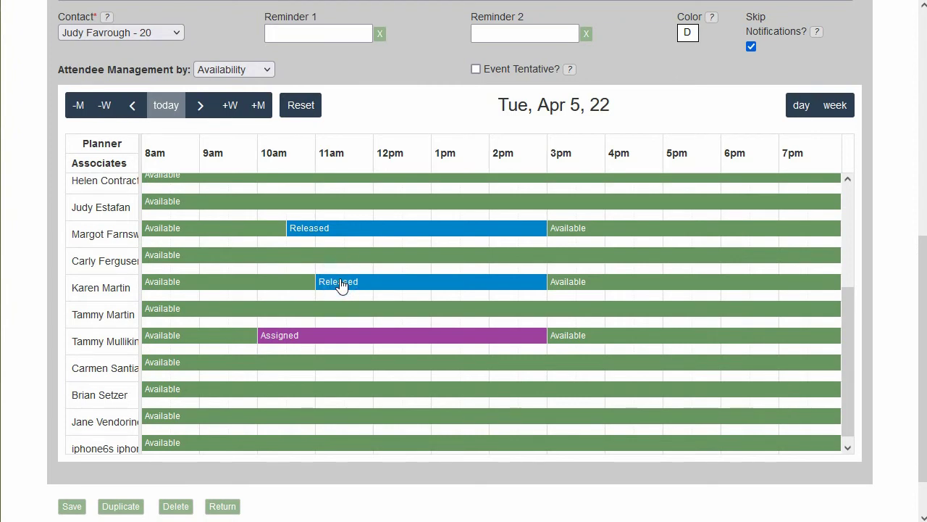
click(376, 288)
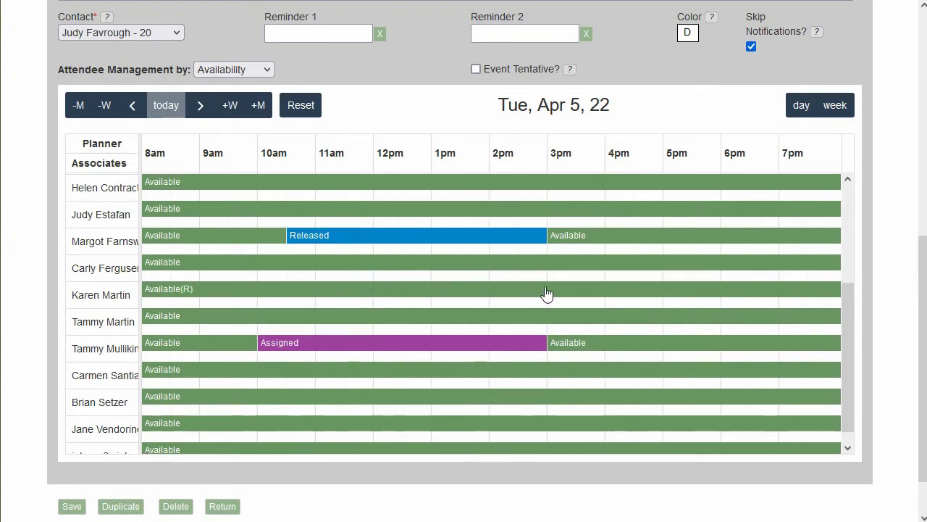
click(73, 506)
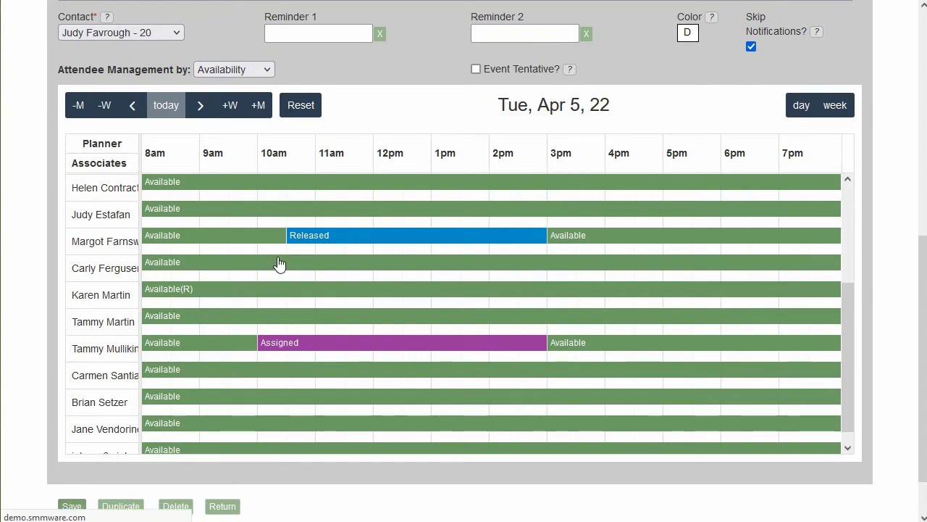
scroll(279, 257, down, 3)
Open the Associate Manager and edit the record of the second associate, whose title is Admin
scroll(279, 256, down, 3)
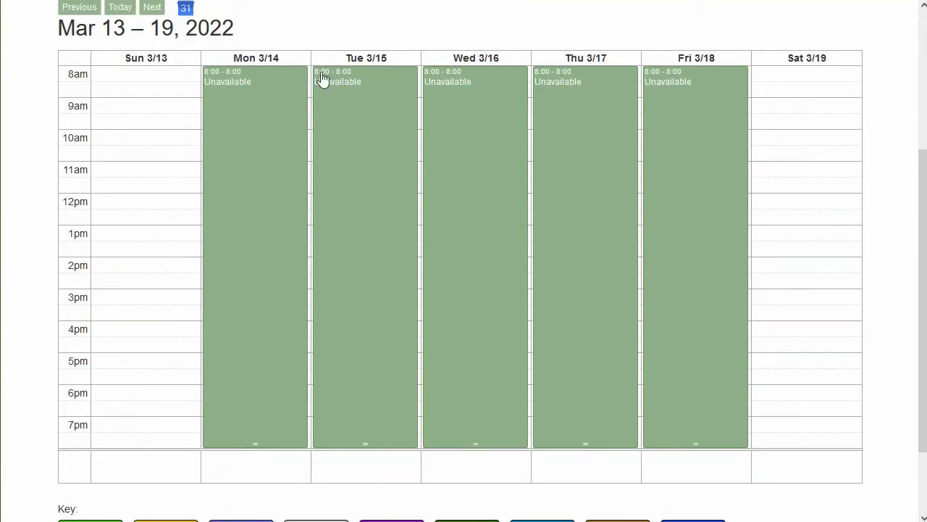
scroll(321, 83, up, 3)
mouse_move(192, 108)
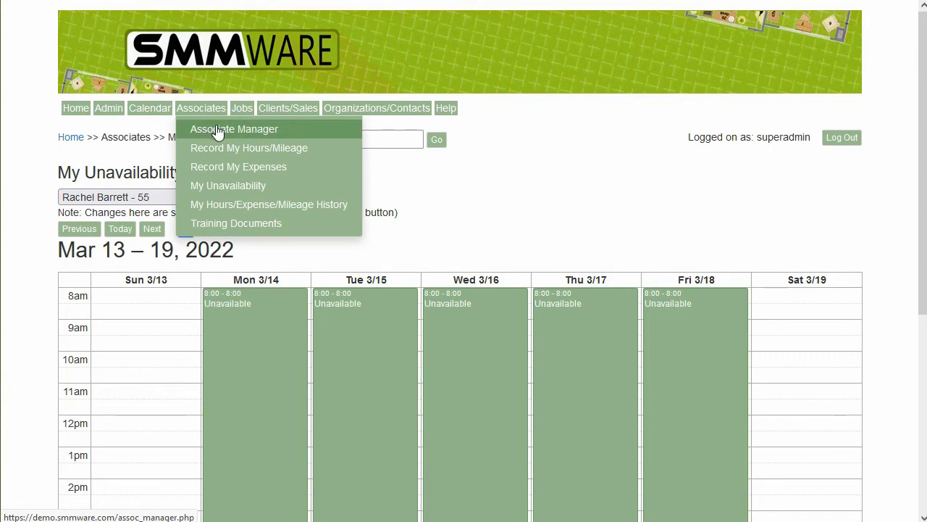
click(210, 131)
scroll(245, 266, down, 4)
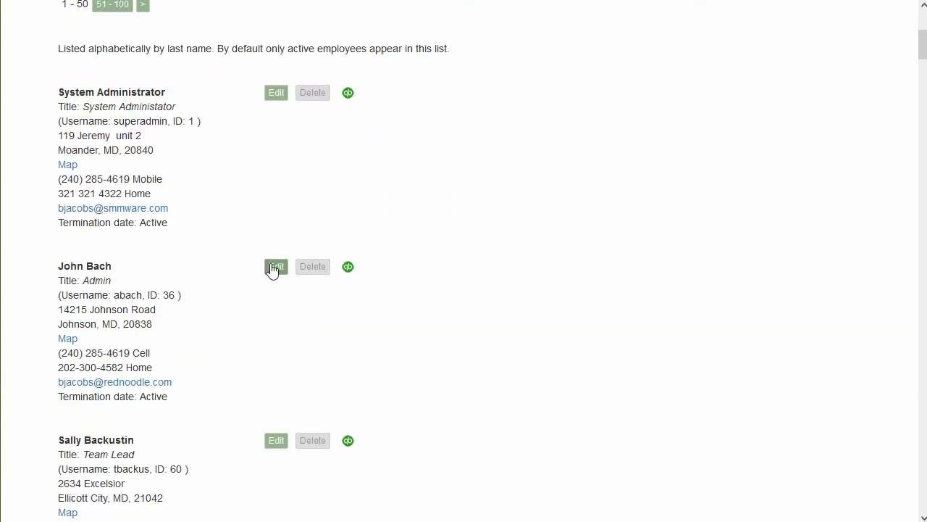
click(274, 267)
scroll(347, 210, down, 3)
scroll(349, 203, down, 1)
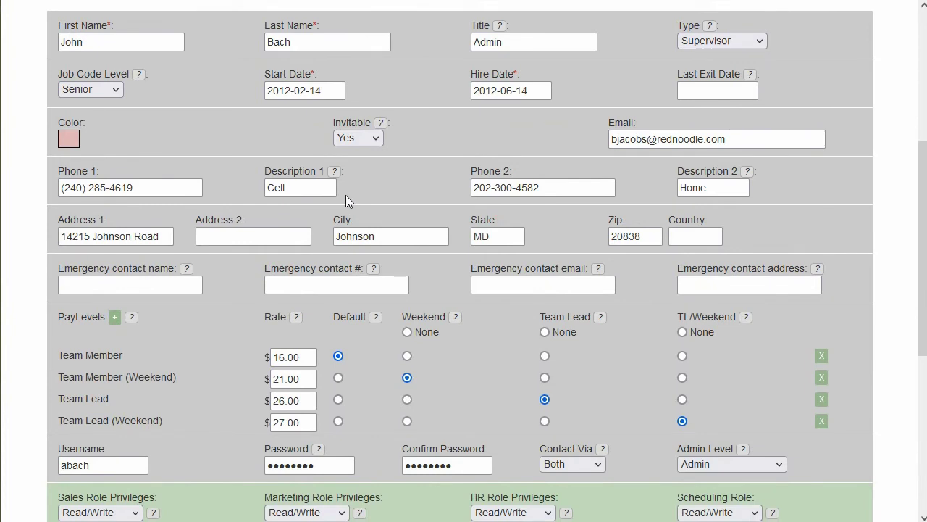
Review the available choices for Invitable, Scheduling Role and Contact Via in the associate's record
click(376, 139)
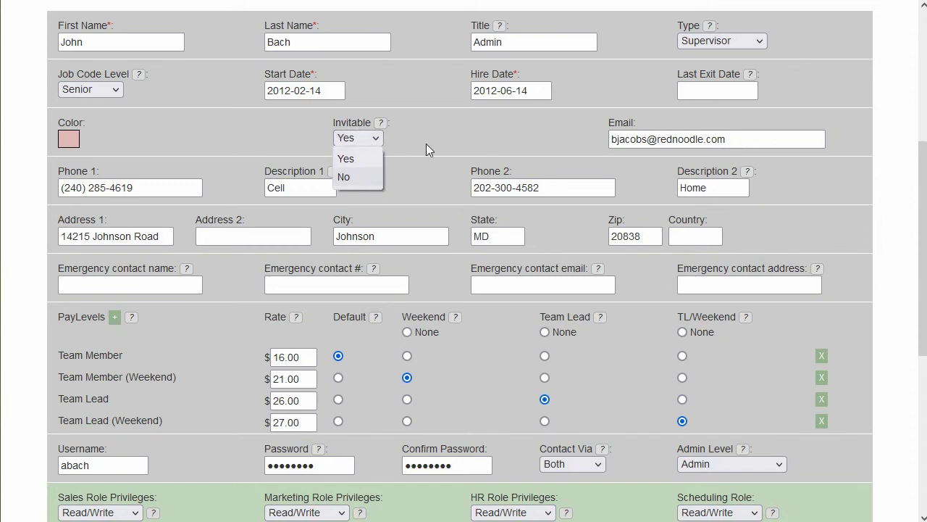
click(436, 126)
scroll(461, 151, down, 4)
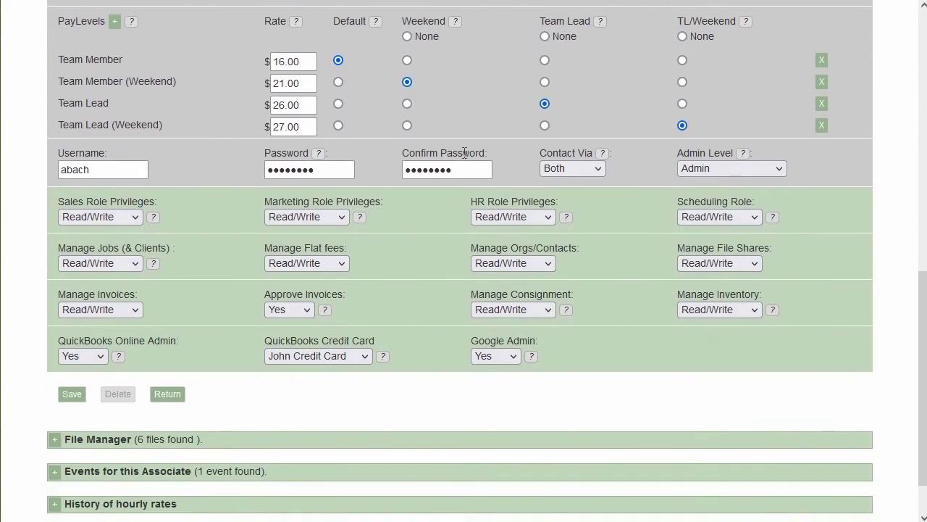
click(703, 218)
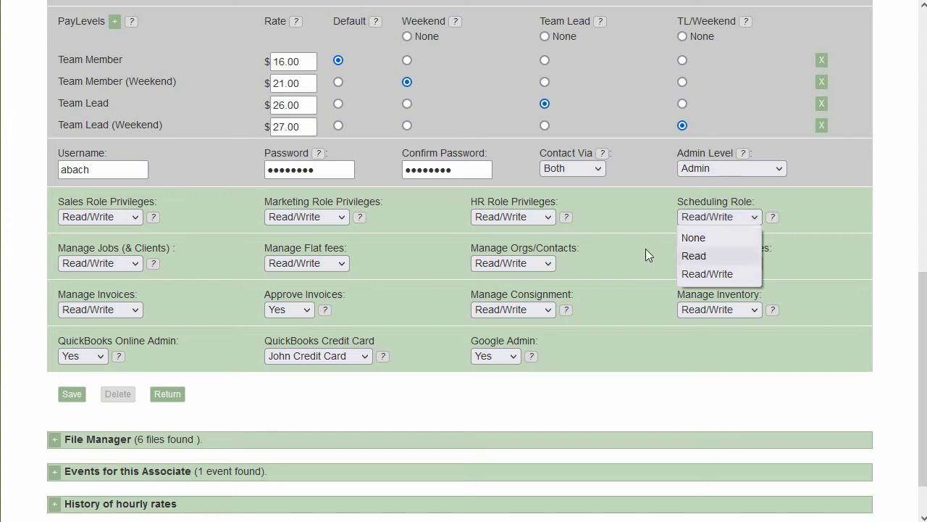
scroll(630, 240, up, 2)
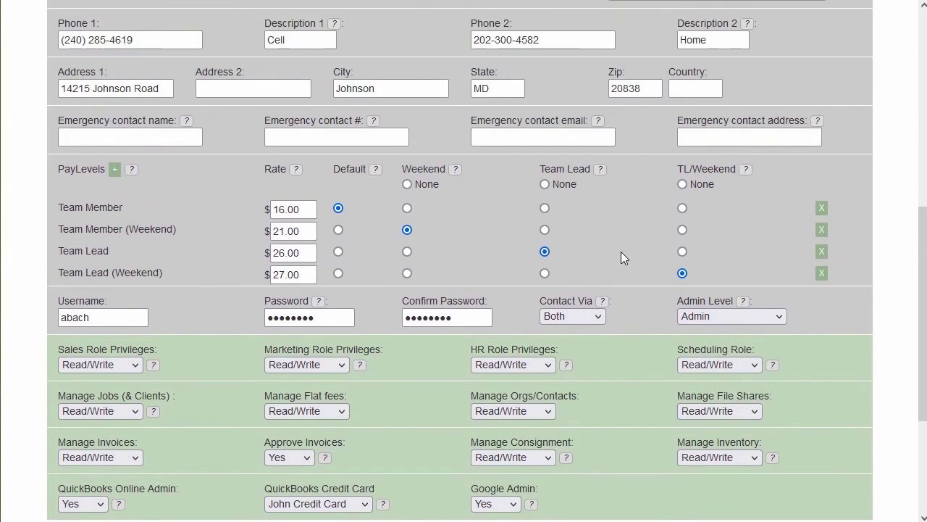
click(595, 317)
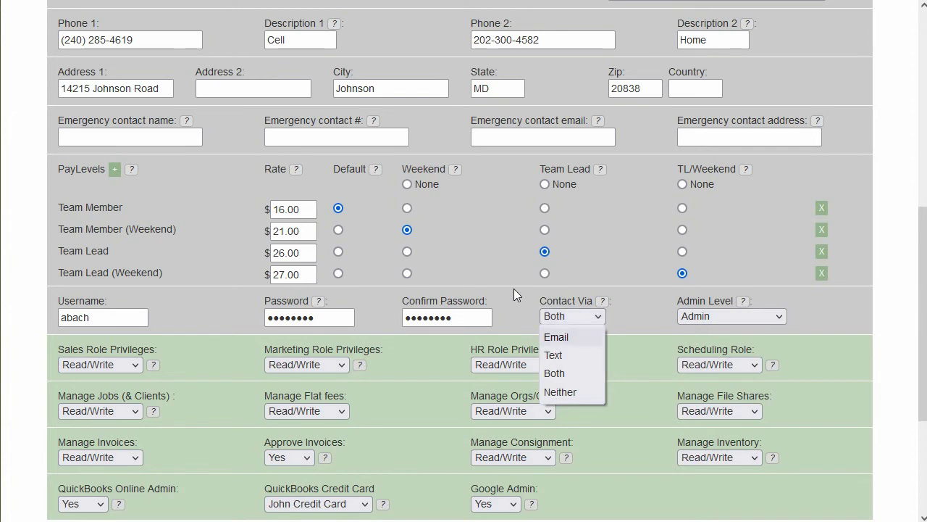
click(478, 234)
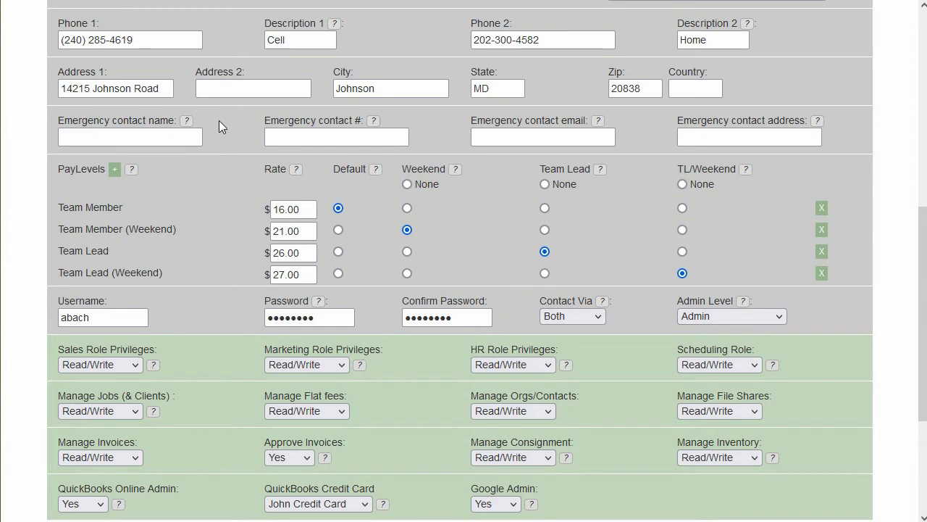
Read the help note for the associate's Description 1 field, which labels the first phone number
scroll(219, 122, up, 1)
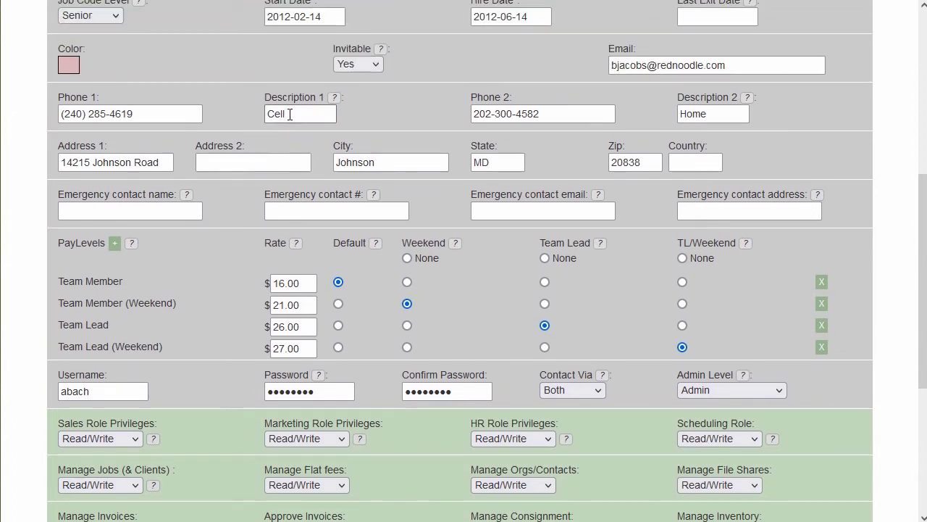
drag(290, 114, 267, 114)
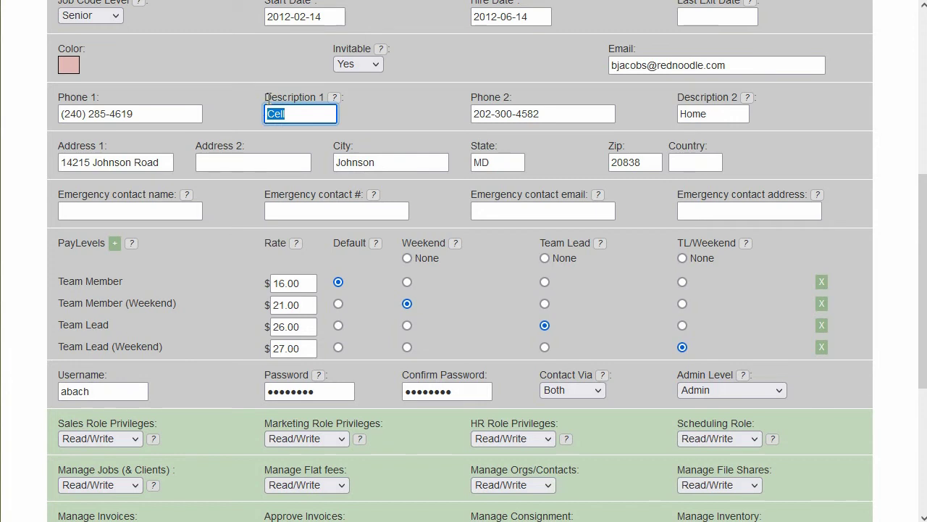
mouse_move(334, 105)
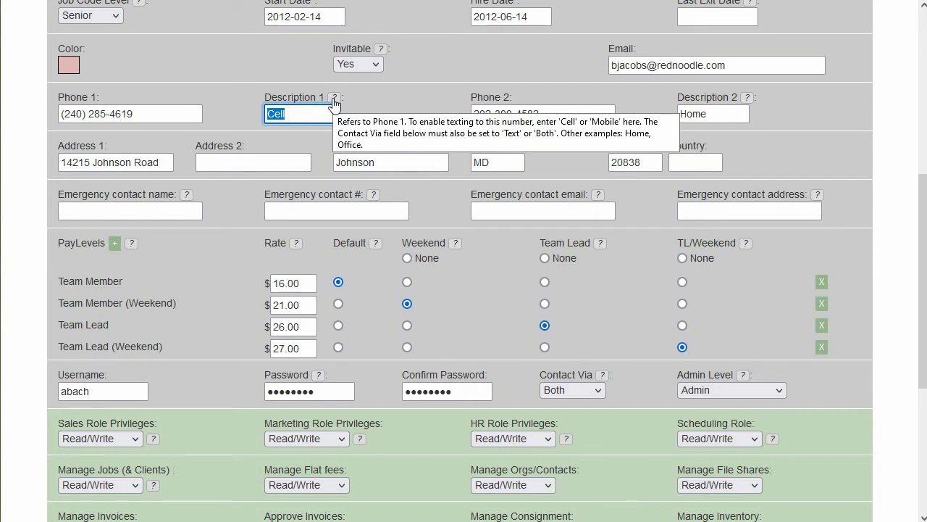
click(271, 81)
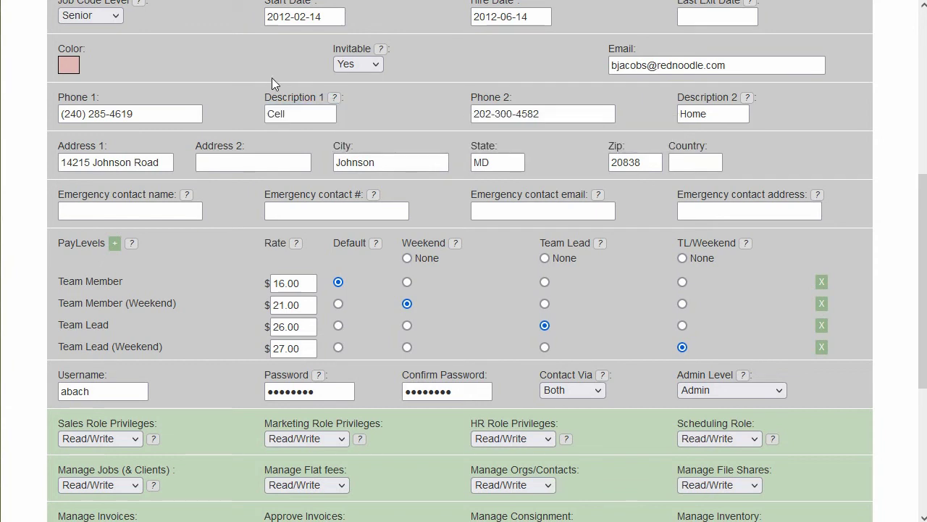
Open the admin Settings and check in Basic Settings which menu the Master Calendar should appear in
scroll(247, 84, up, 5)
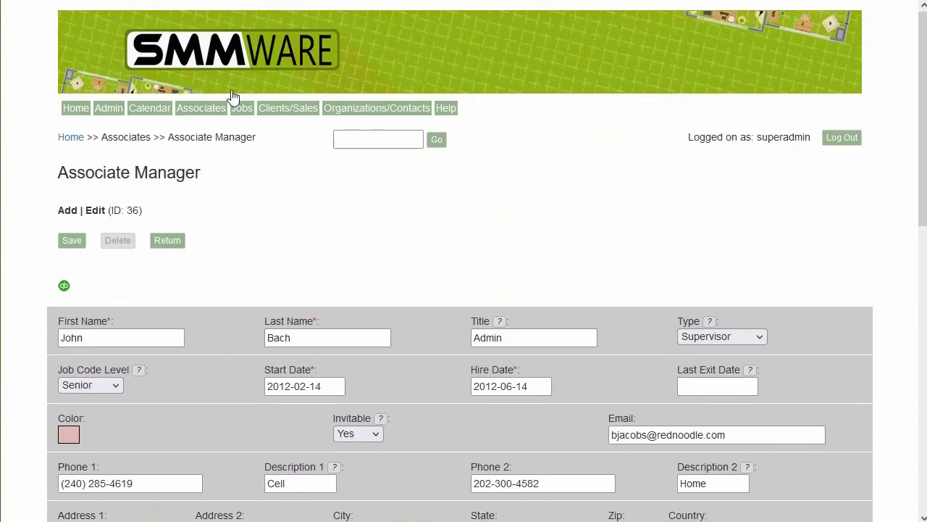
click(108, 110)
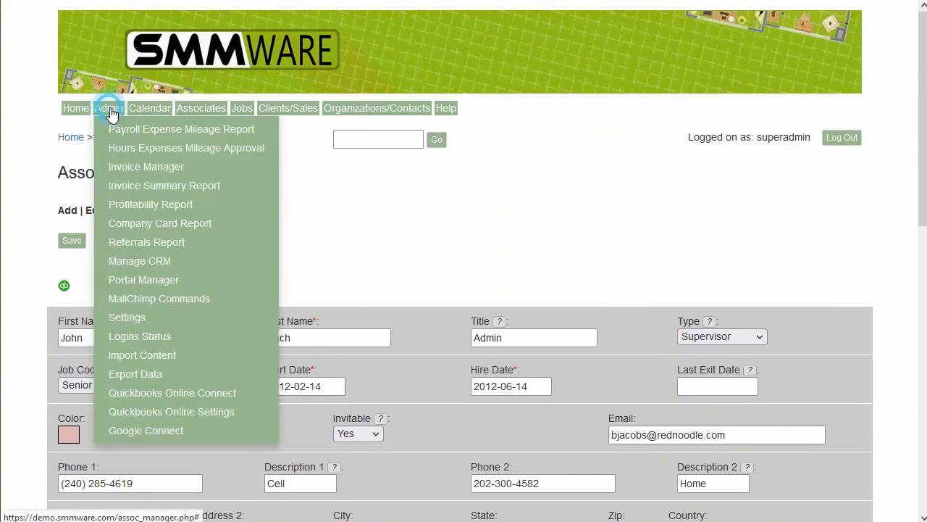
click(183, 316)
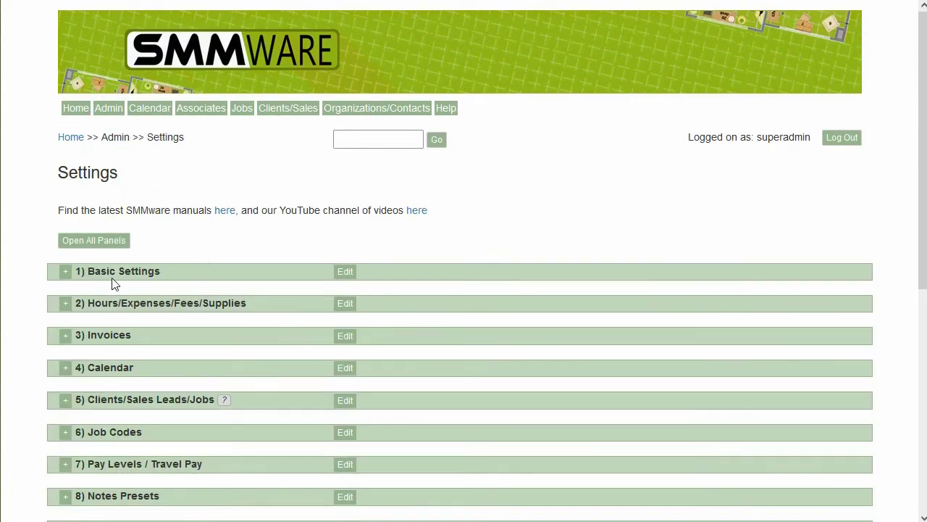
click(65, 273)
scroll(276, 195, down, 4)
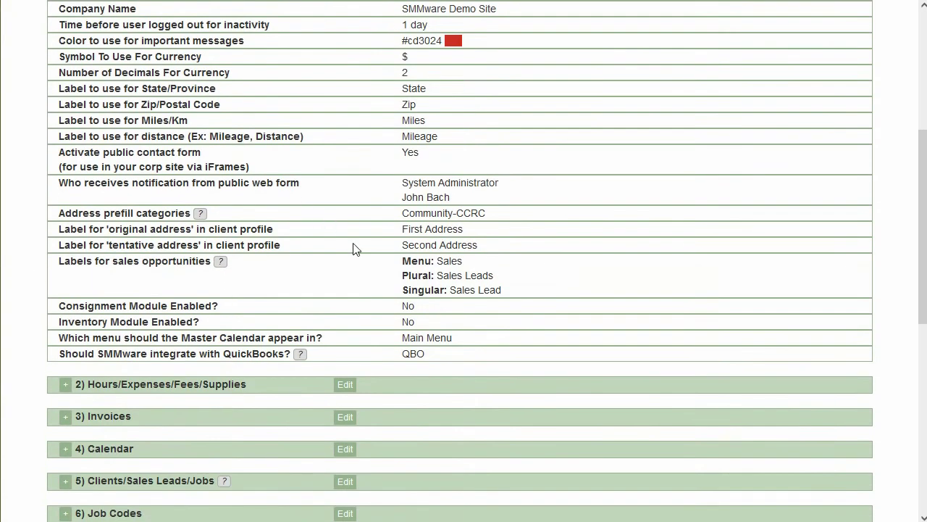
drag(456, 338, 403, 341)
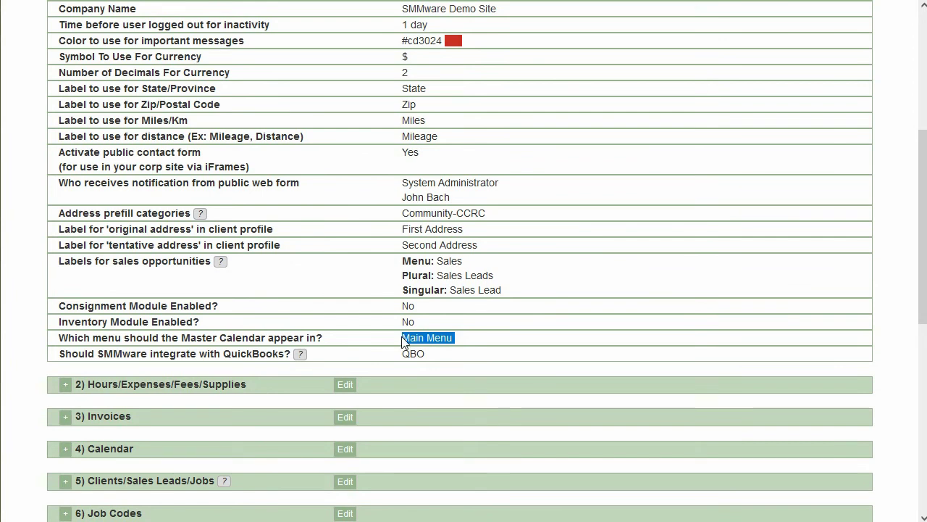
scroll(266, 222, up, 1)
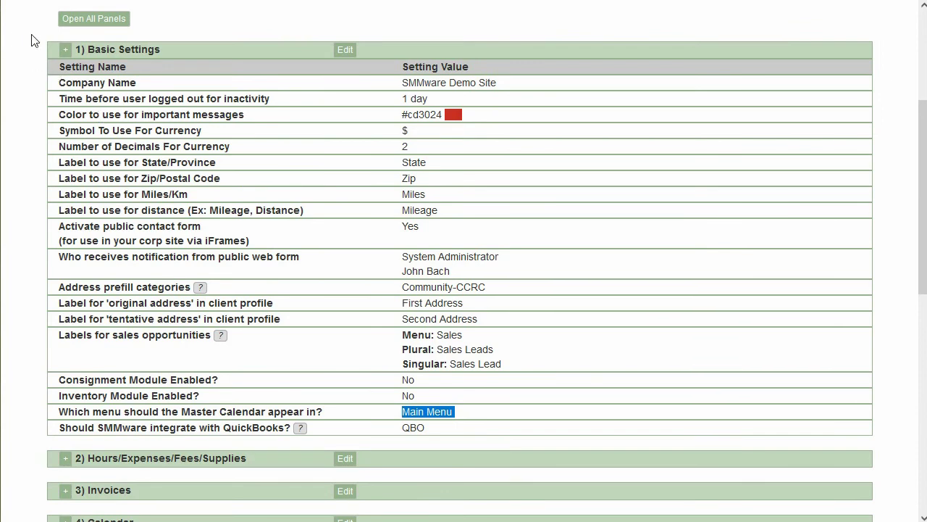
click(65, 50)
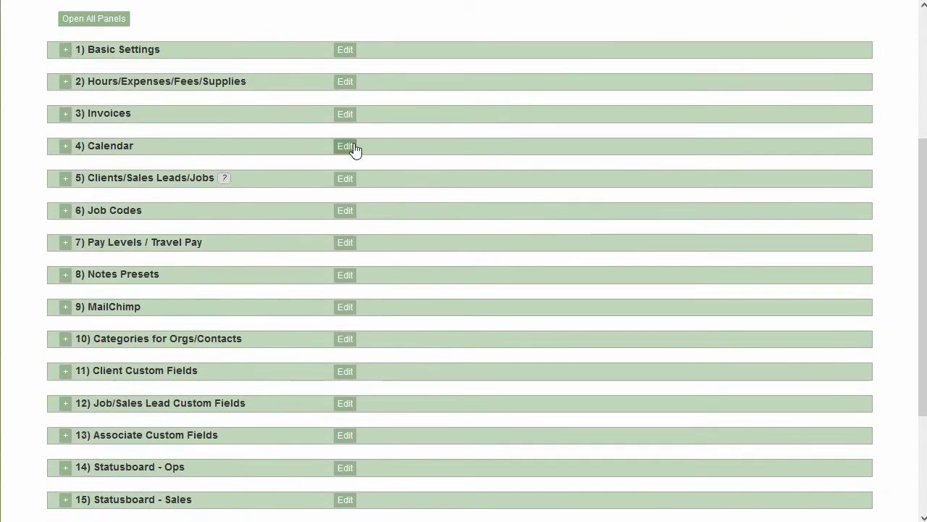
Open the Calendar settings for editing and review the available choices for Availability Summary: Minimum Block of Time
click(346, 146)
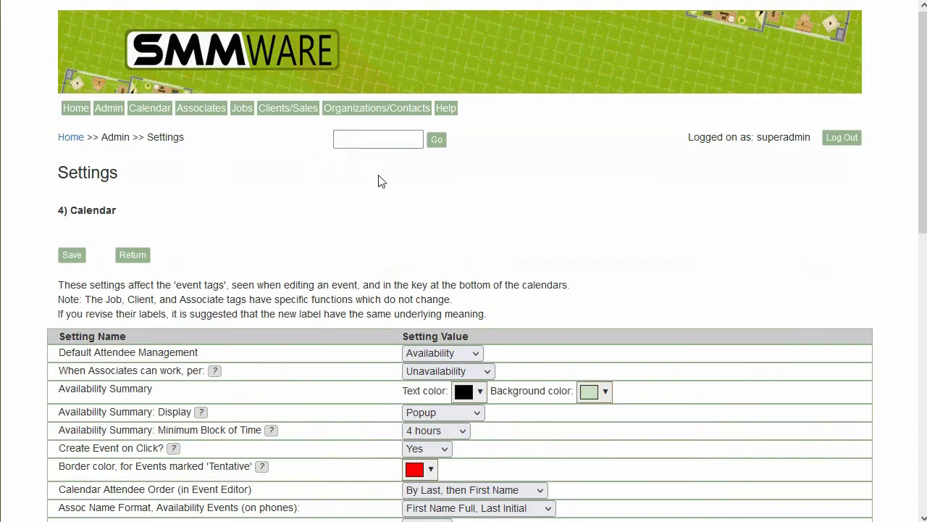
scroll(378, 181, down, 3)
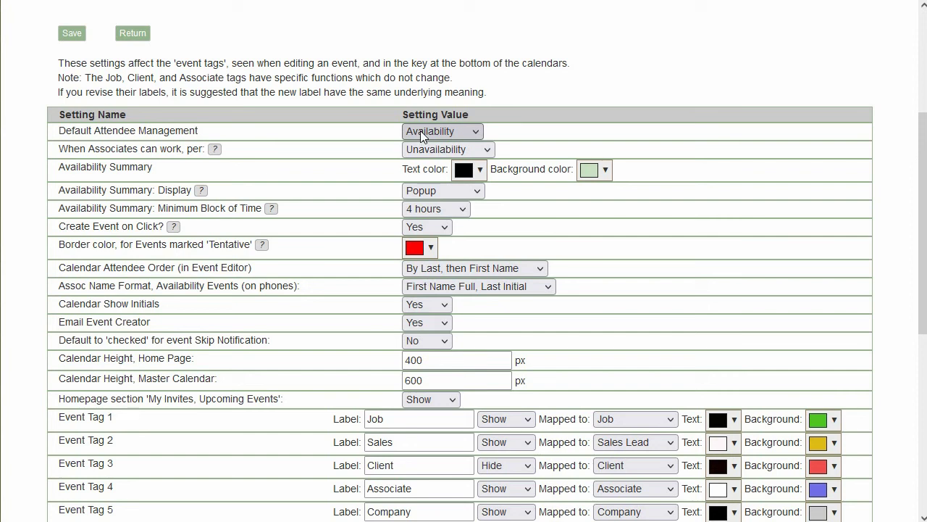
drag(241, 209, 192, 210)
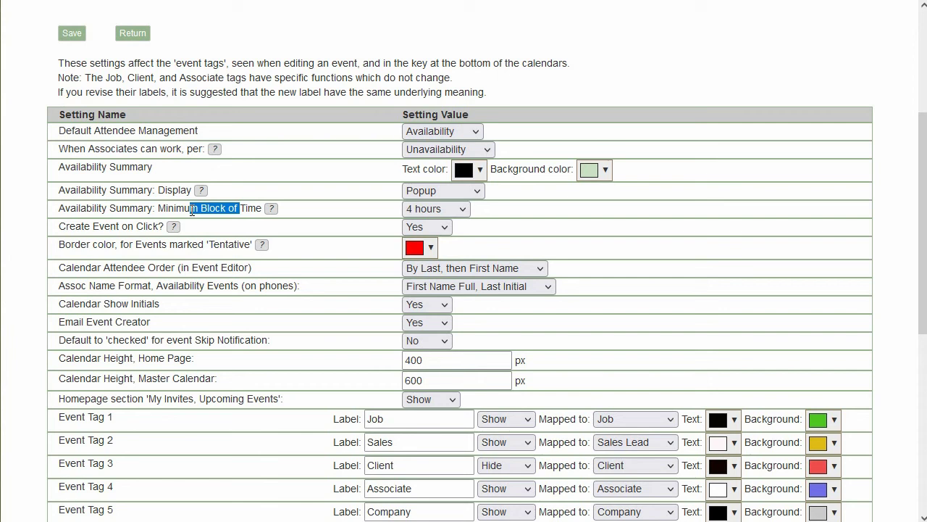
click(463, 211)
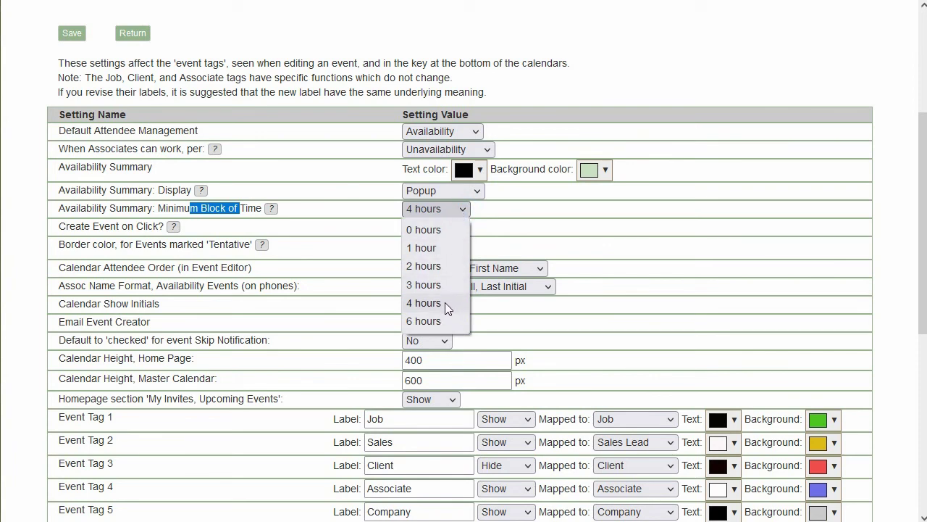
click(372, 229)
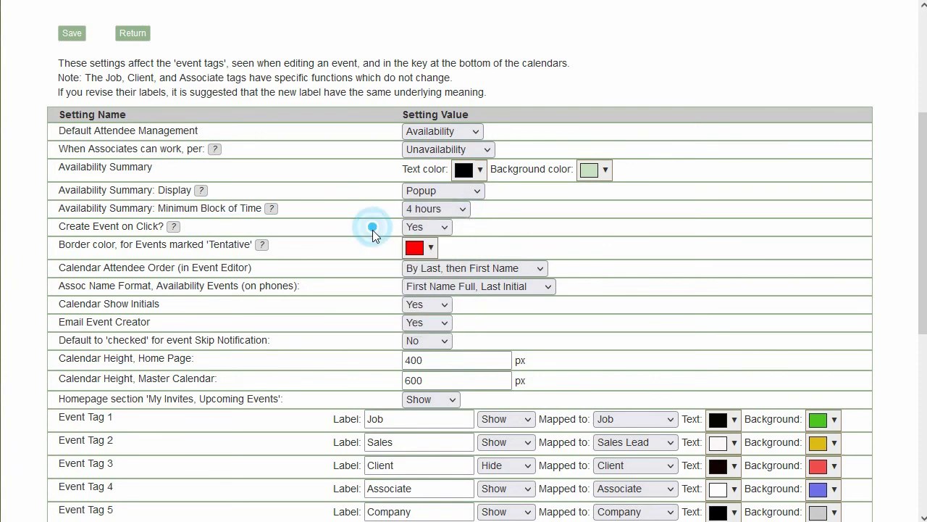
Examine the event tag settings, reviewing Event Tag 1's label, its show or hide choices and its mapping choices
scroll(372, 230, down, 3)
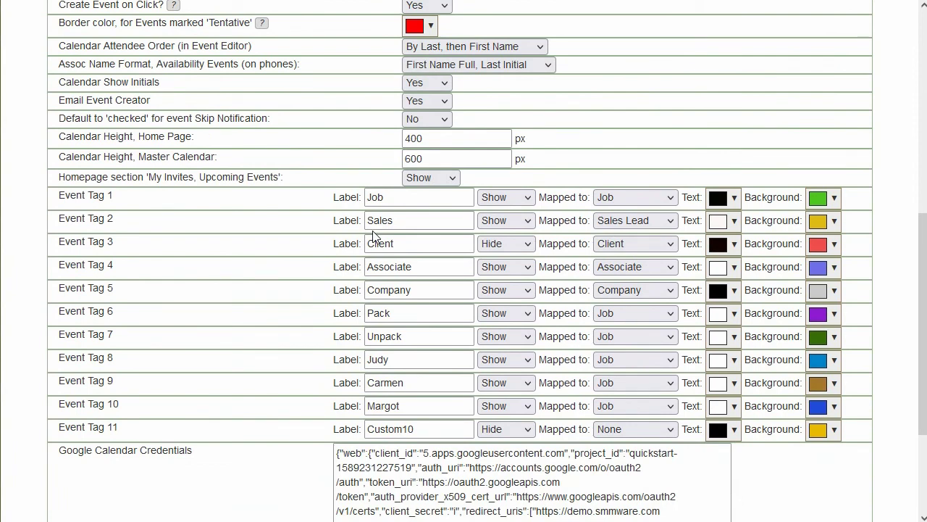
scroll(373, 230, down, 1)
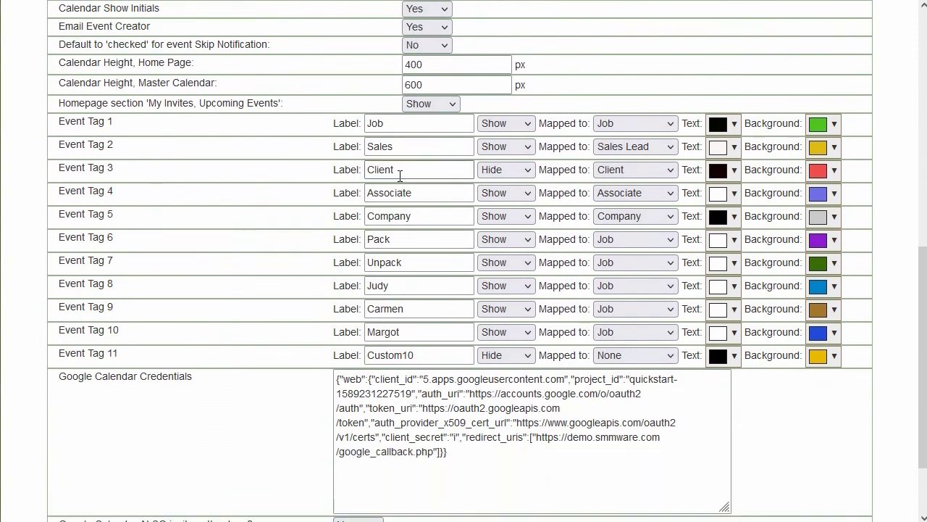
double_click(416, 124)
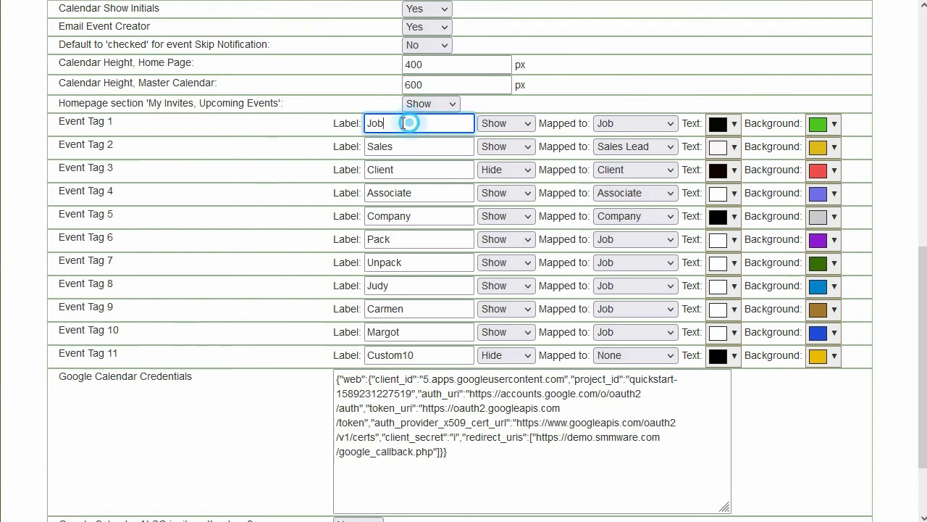
click(516, 127)
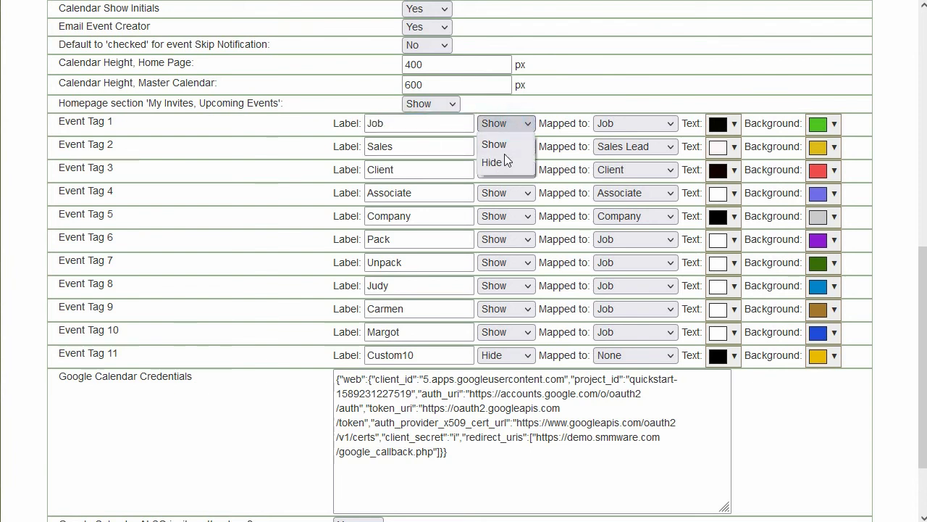
click(561, 104)
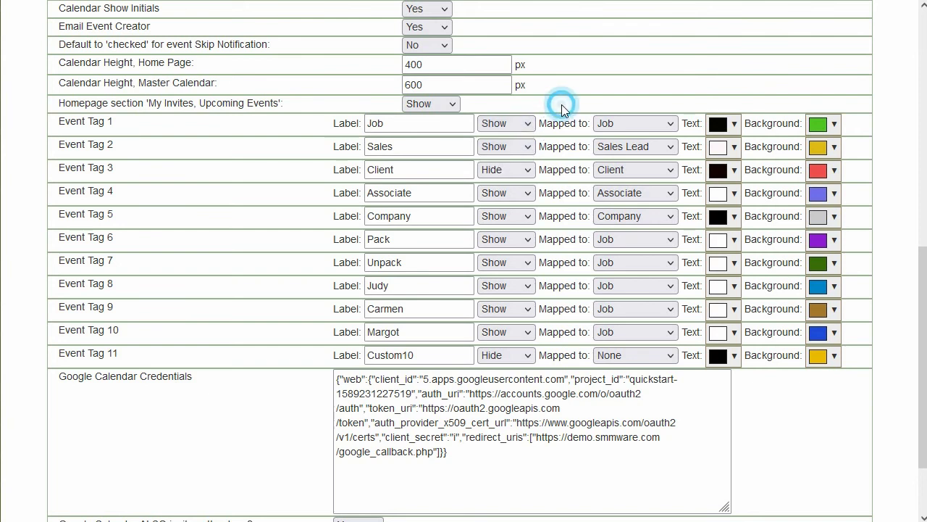
click(613, 126)
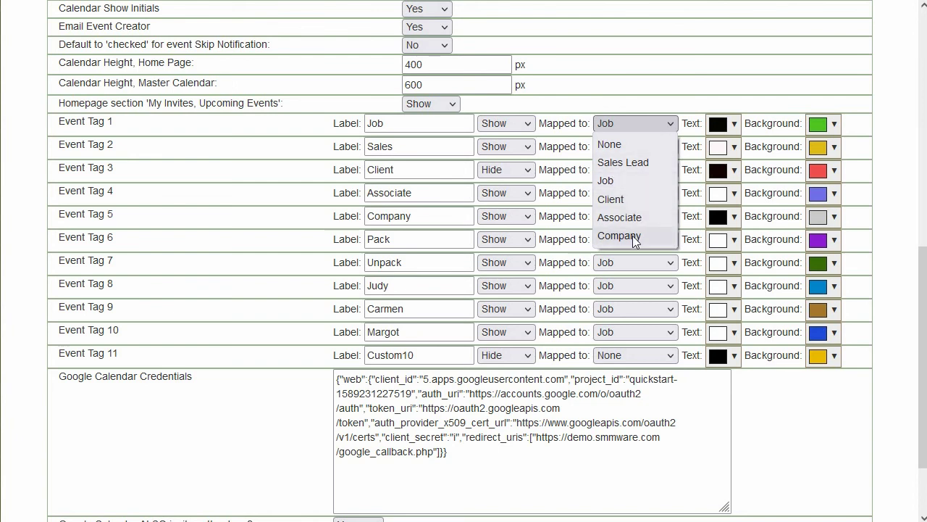
click(645, 89)
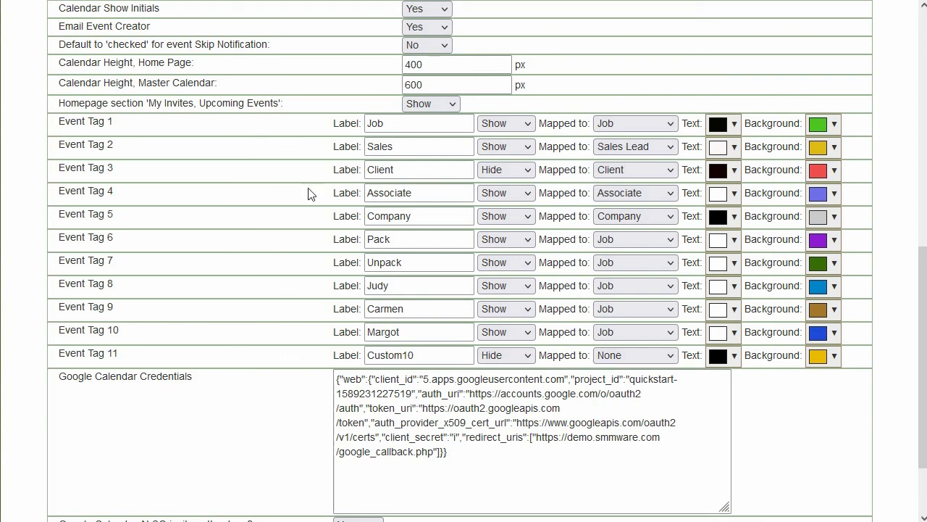
scroll(311, 157, up, 4)
scroll(312, 158, up, 2)
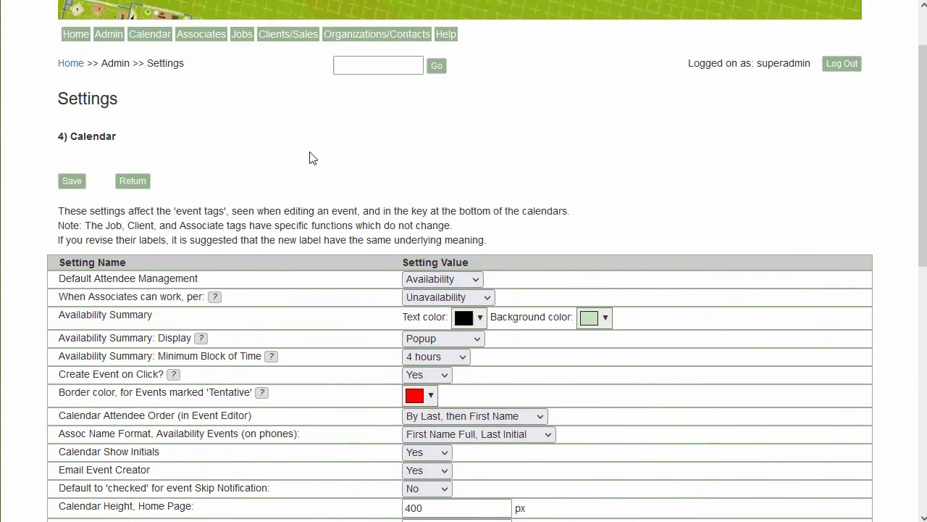